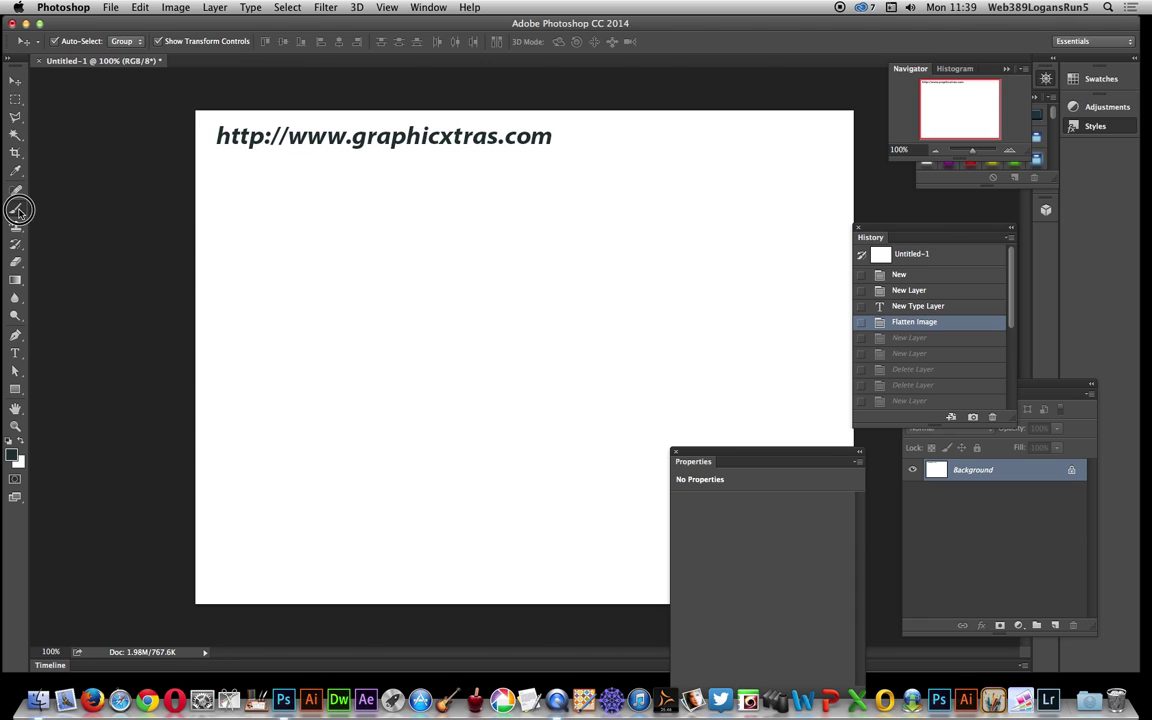
Step: Add a new layer and stamp the 591-pixel butterfly brush once near the centre of the canvas
{"action": "left_click", "coordinate": [216, 8]}
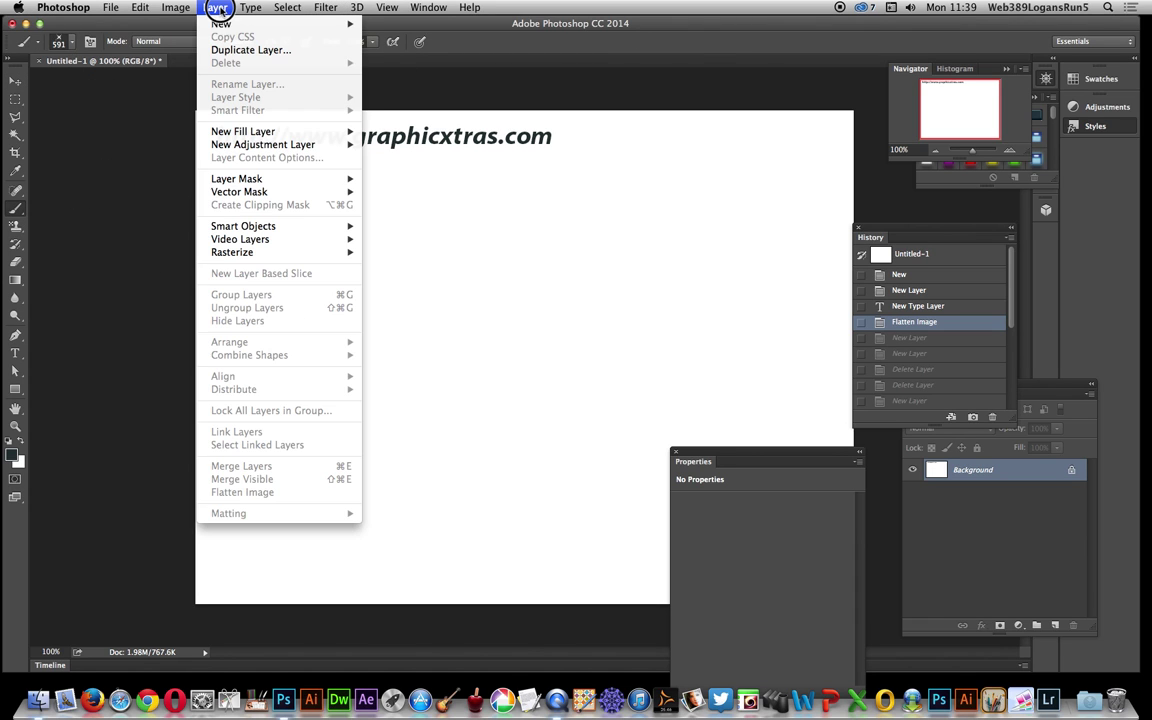
{"action": "mouse_move", "coordinate": [203, 22]}
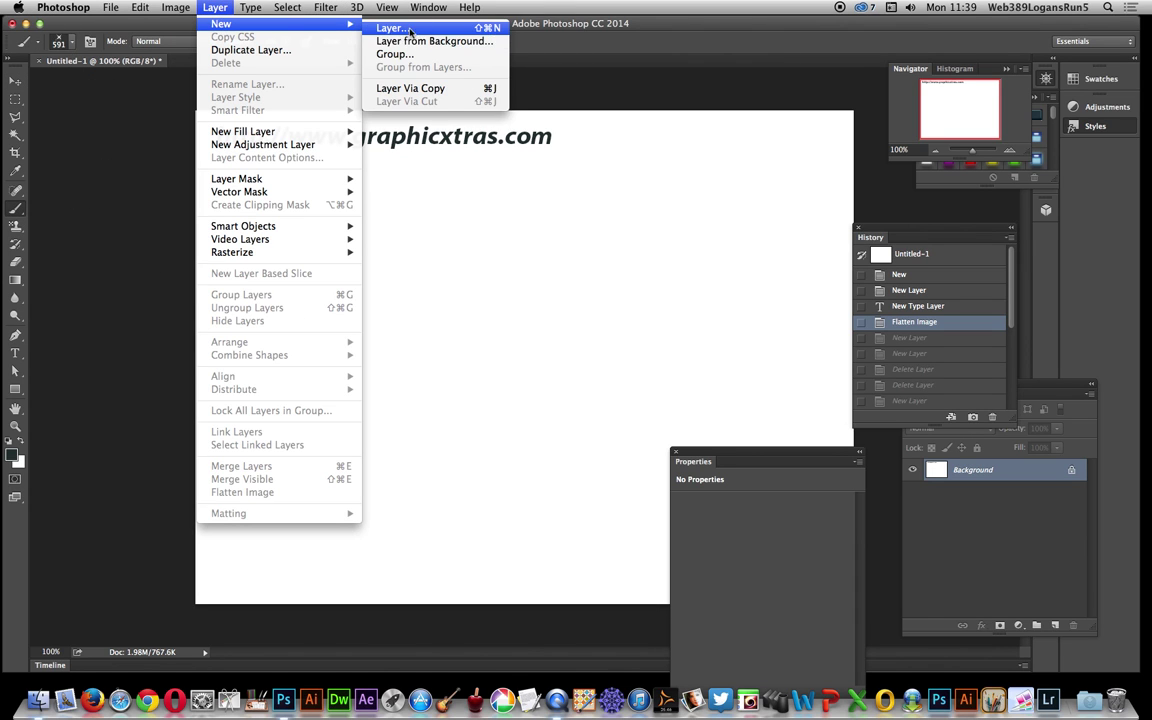
{"action": "left_click", "coordinate": [392, 28]}
{"action": "left_click", "coordinate": [821, 310]}
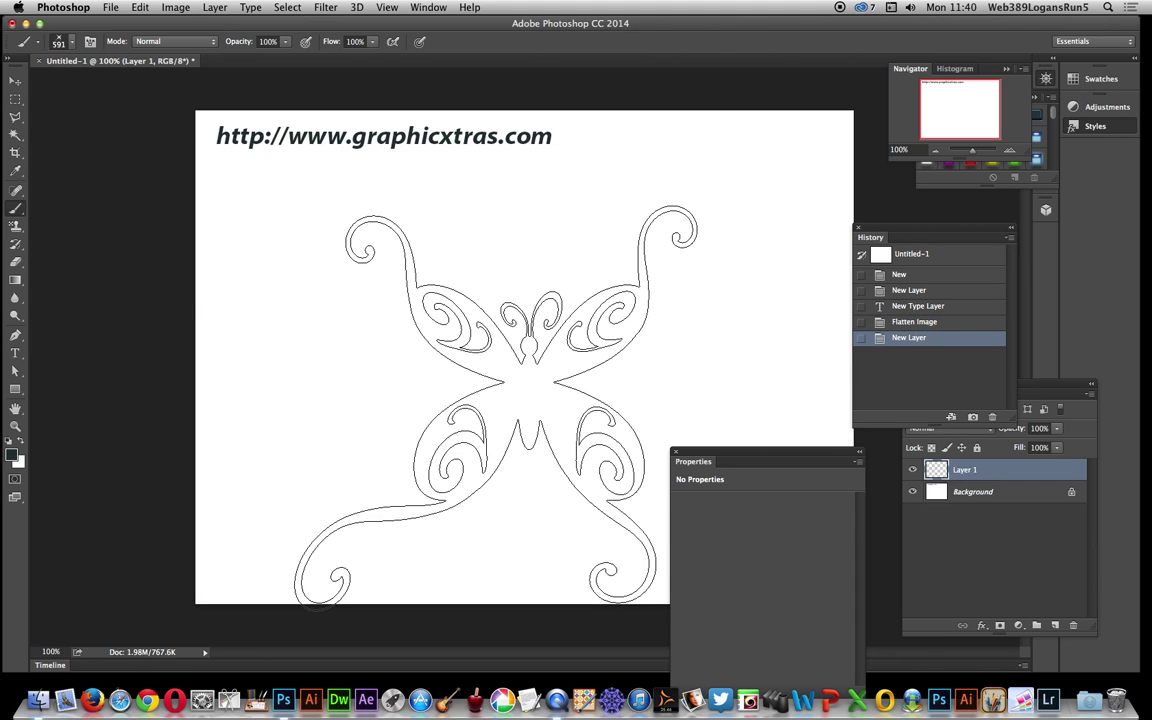
{"action": "left_click", "coordinate": [453, 369]}
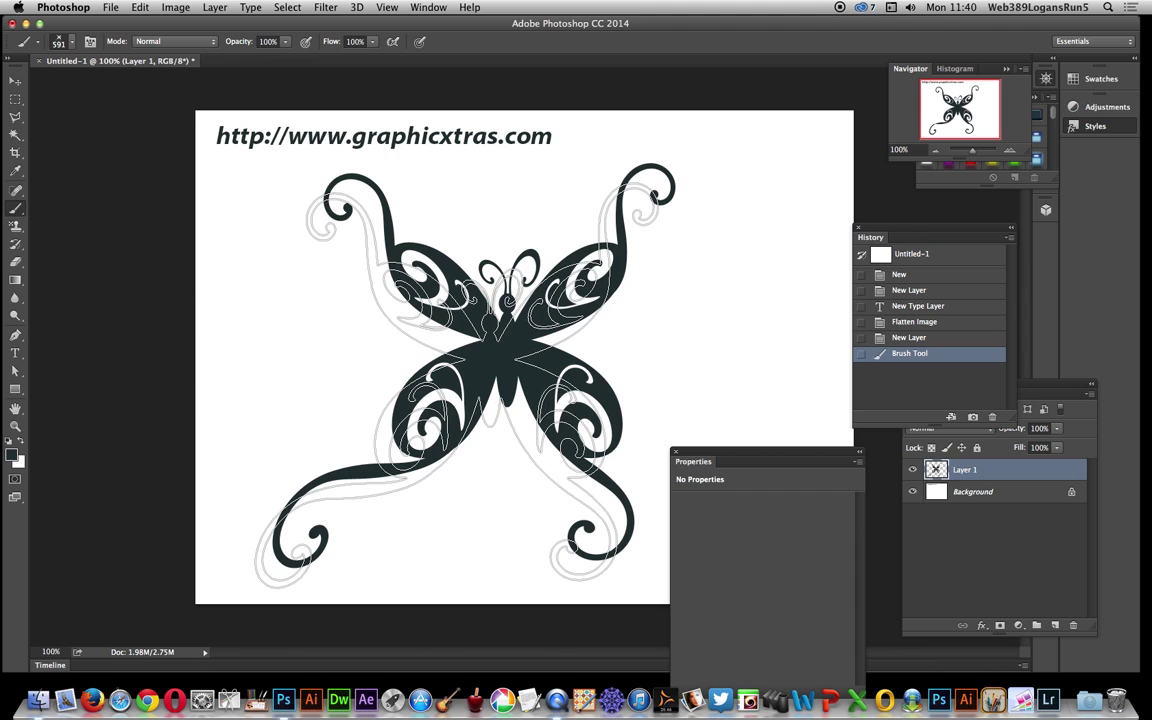
Step: Convert the butterfly layer, Layer 1, to a smart object
{"action": "left_click", "coordinate": [213, 7]}
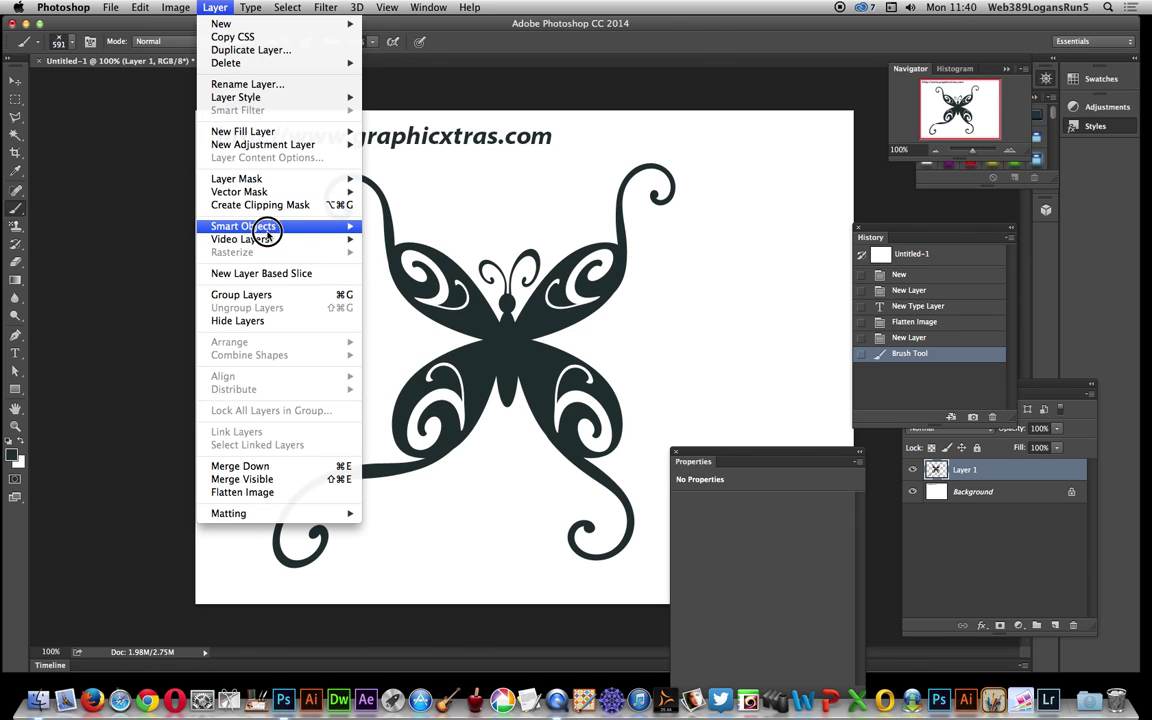
{"action": "mouse_move", "coordinate": [240, 226]}
{"action": "left_click", "coordinate": [456, 226]}
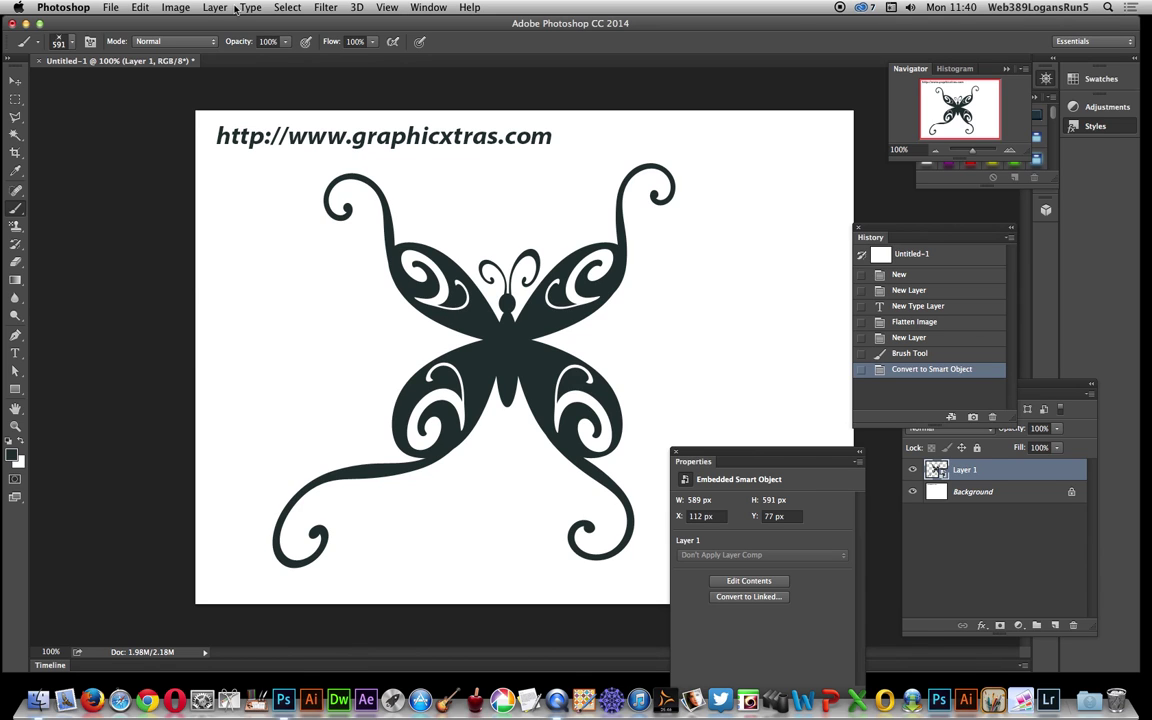
Step: Load the butterfly shape of Layer 1 as a selection
{"action": "left_click", "coordinate": [287, 7]}
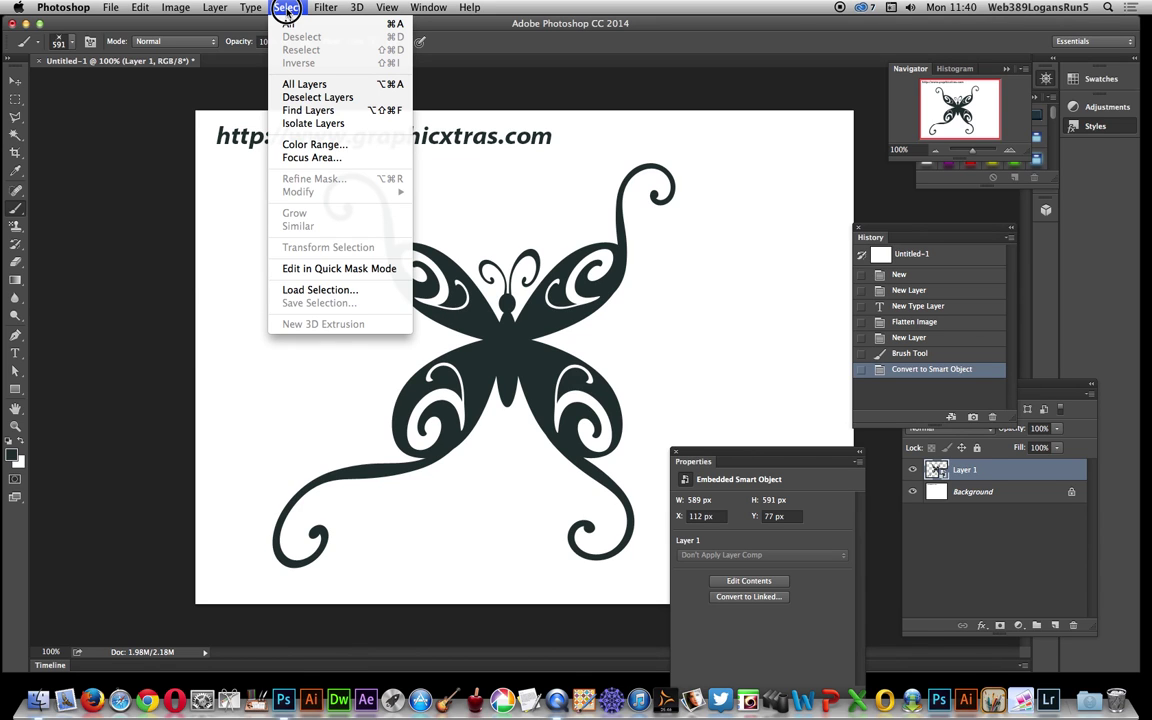
{"action": "left_click", "coordinate": [320, 290]}
{"action": "left_click", "coordinate": [708, 261]}
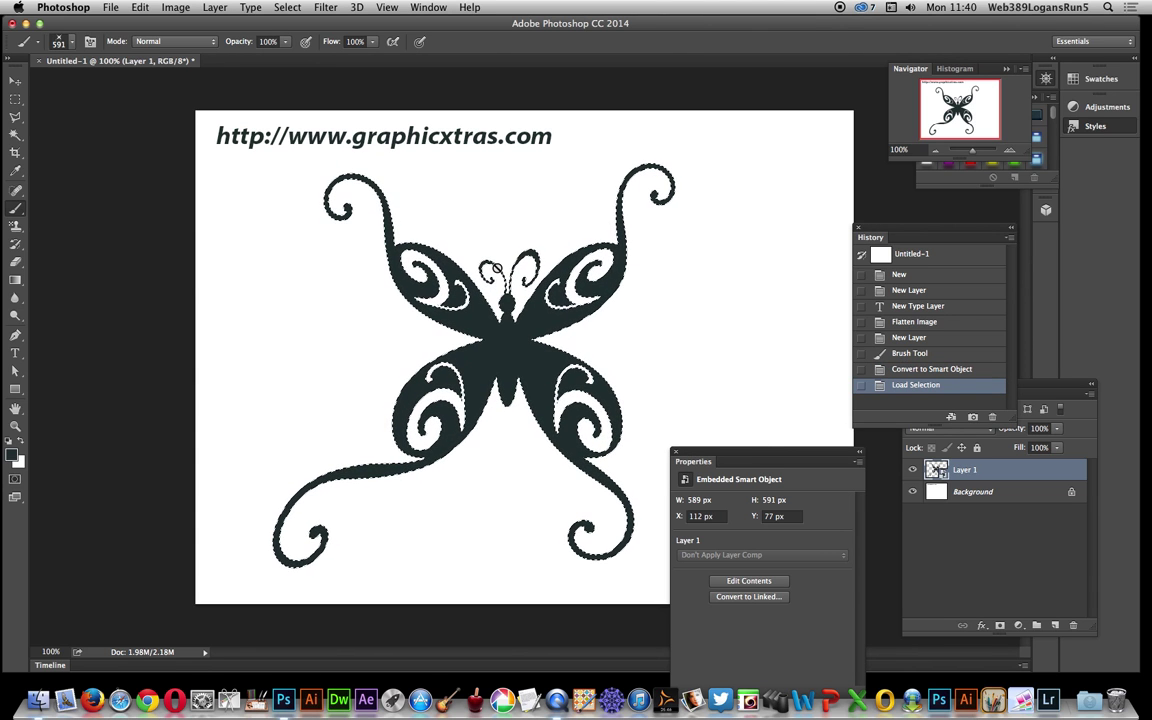
Step: Create a gradient fill layer from the selection using the yellow, orange, red and black preset with Linear style at 90°
{"action": "left_click", "coordinate": [214, 8]}
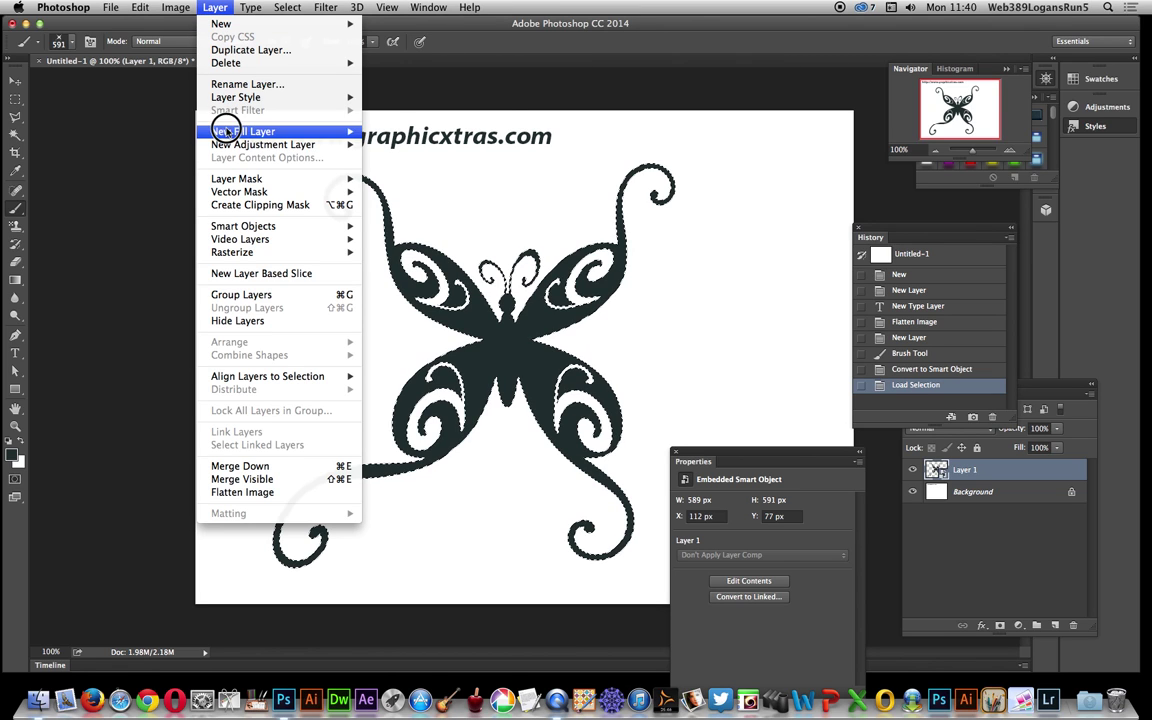
{"action": "mouse_move", "coordinate": [248, 130]}
{"action": "left_click", "coordinate": [385, 147]}
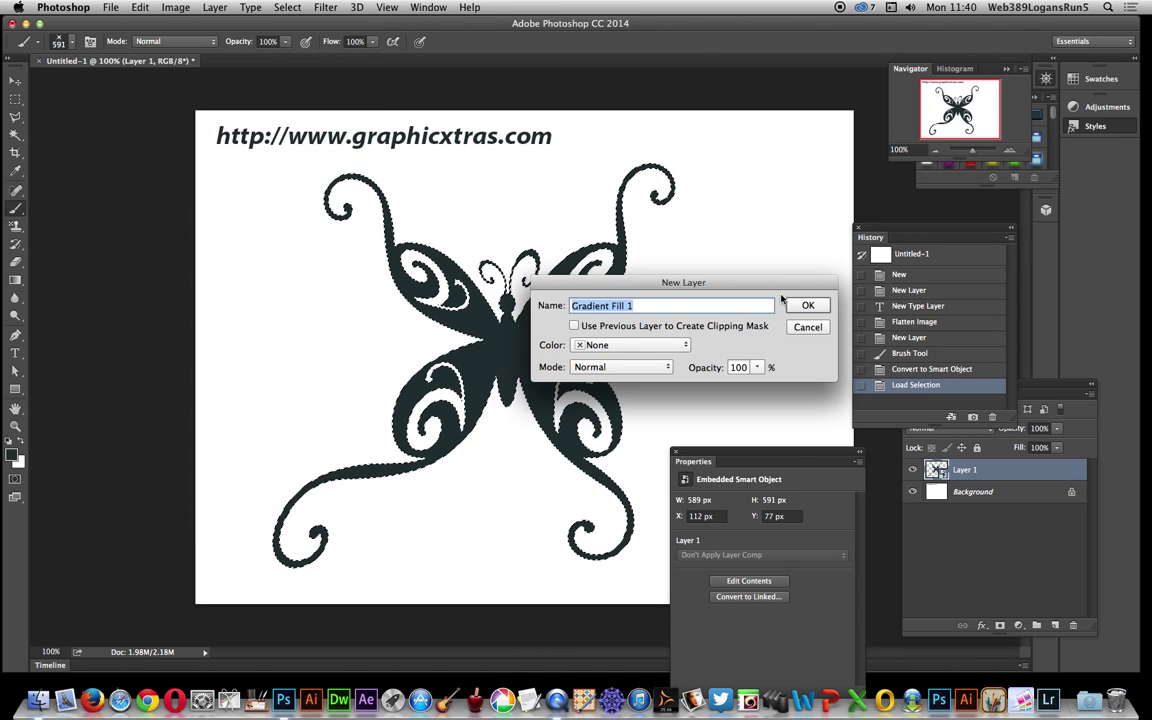
{"action": "left_click", "coordinate": [806, 306]}
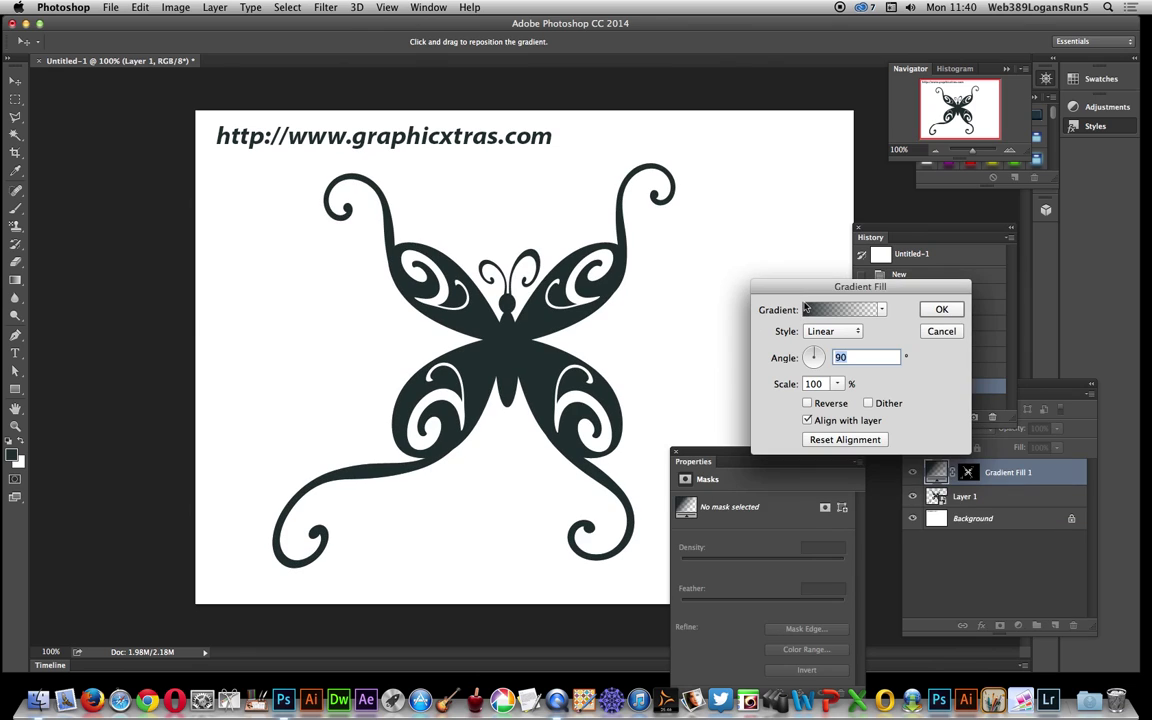
{"action": "left_click", "coordinate": [882, 310]}
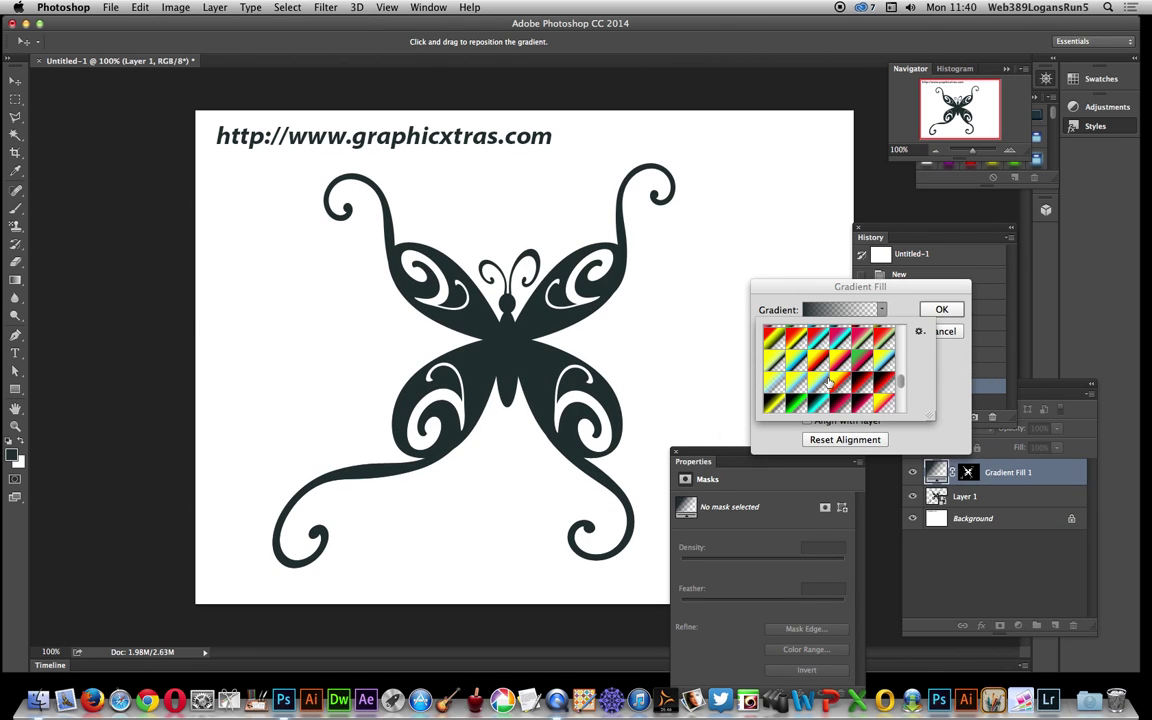
{"action": "left_click", "coordinate": [775, 341]}
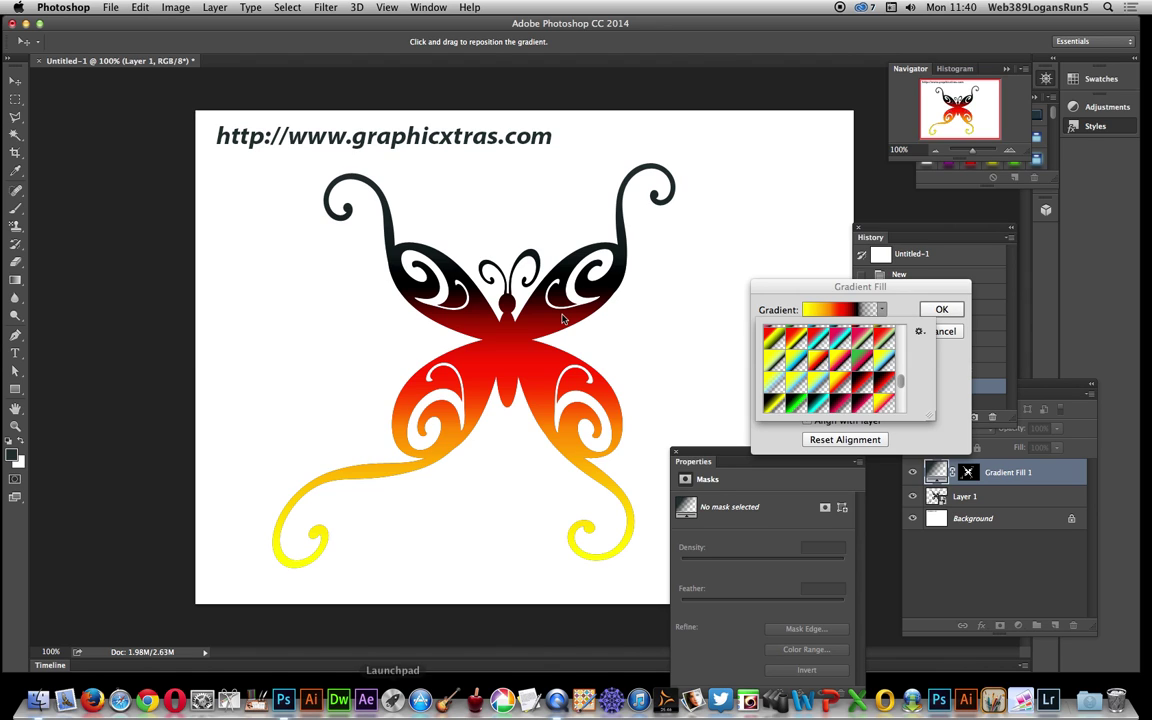
{"action": "left_click", "coordinate": [942, 311]}
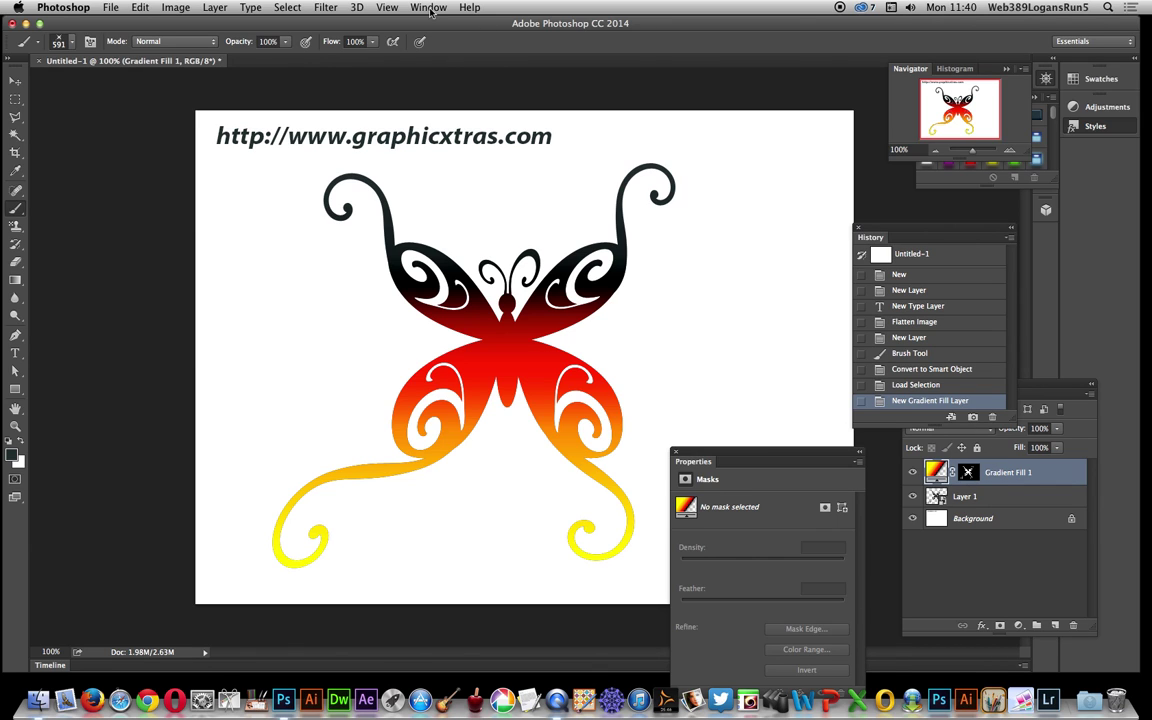
Step: Add a Curves adjustment layer above the gradient fill and bend the RGB curve into a wave, raising the shadows and lowering the midtones
{"action": "left_click", "coordinate": [214, 7]}
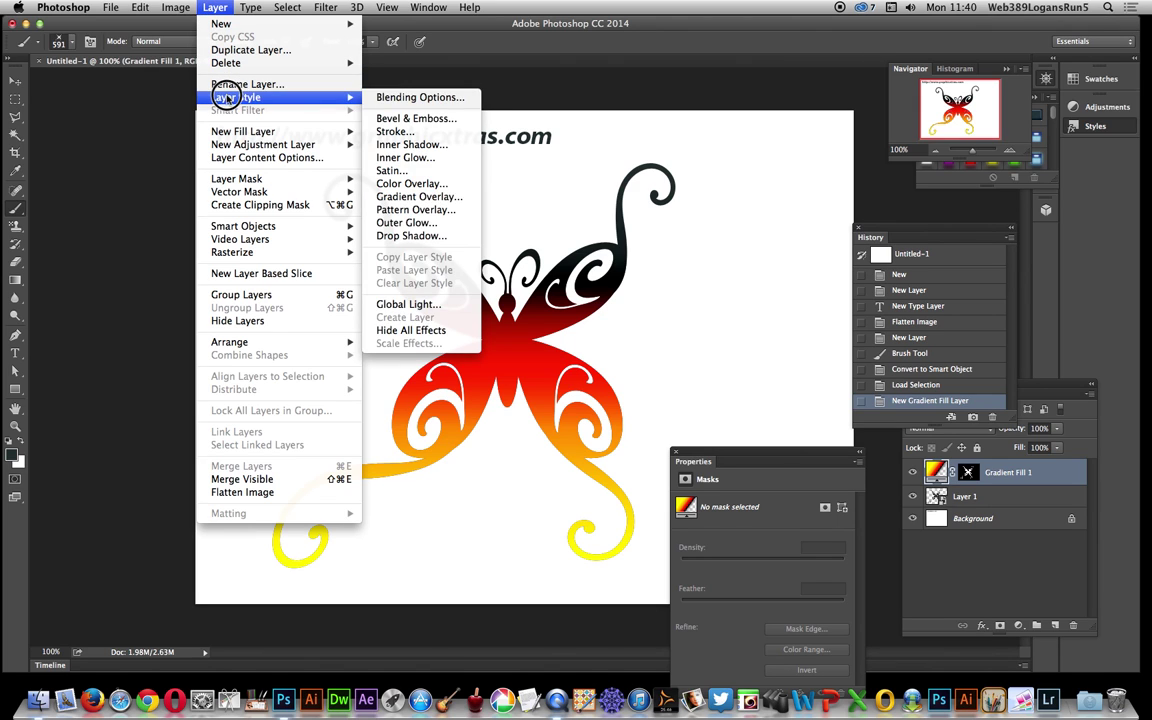
{"action": "mouse_move", "coordinate": [222, 145]}
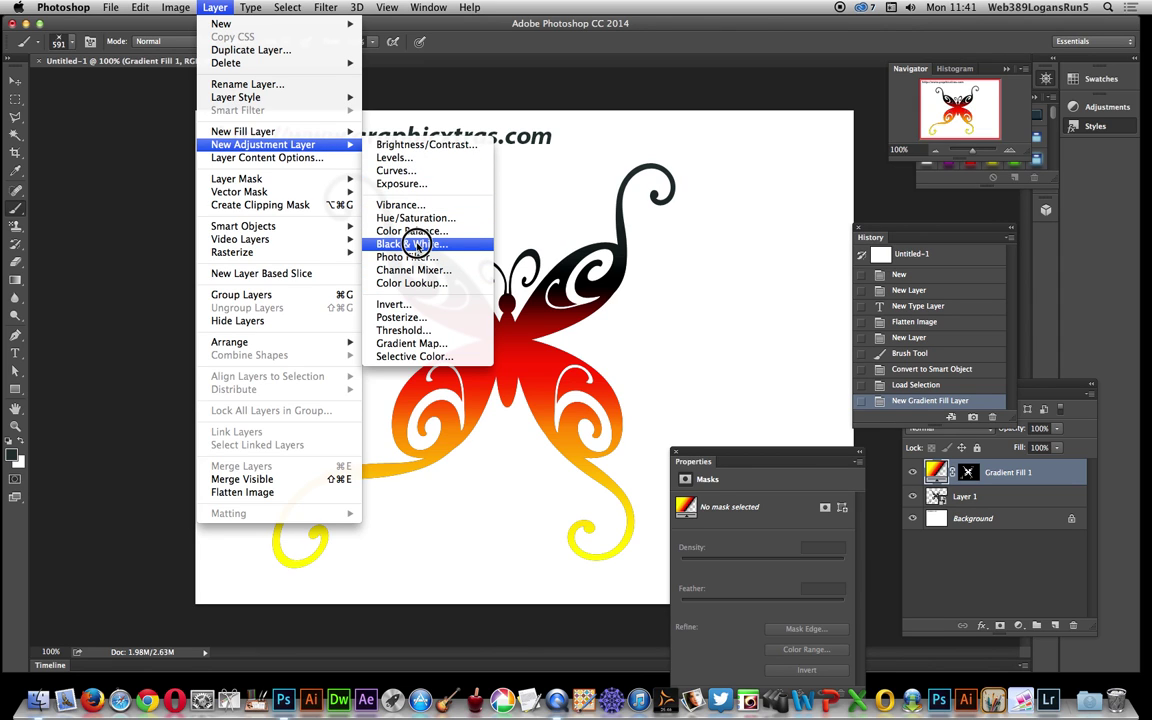
{"action": "left_click", "coordinate": [401, 172]}
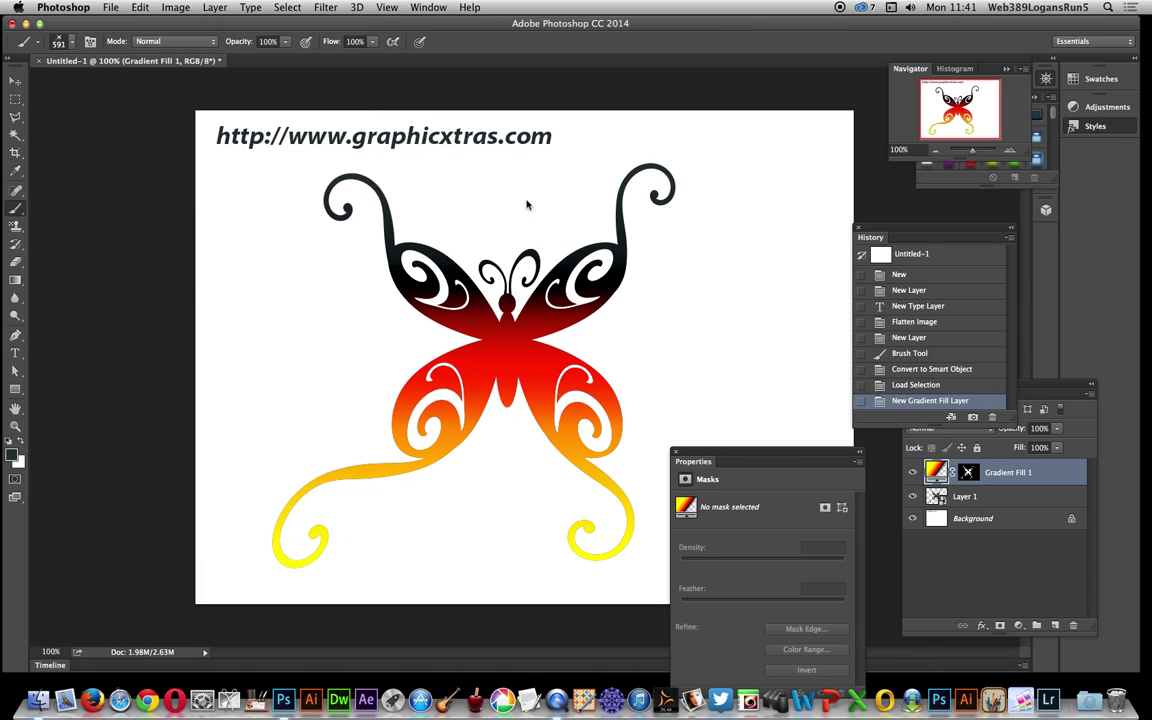
{"action": "left_click", "coordinate": [810, 305]}
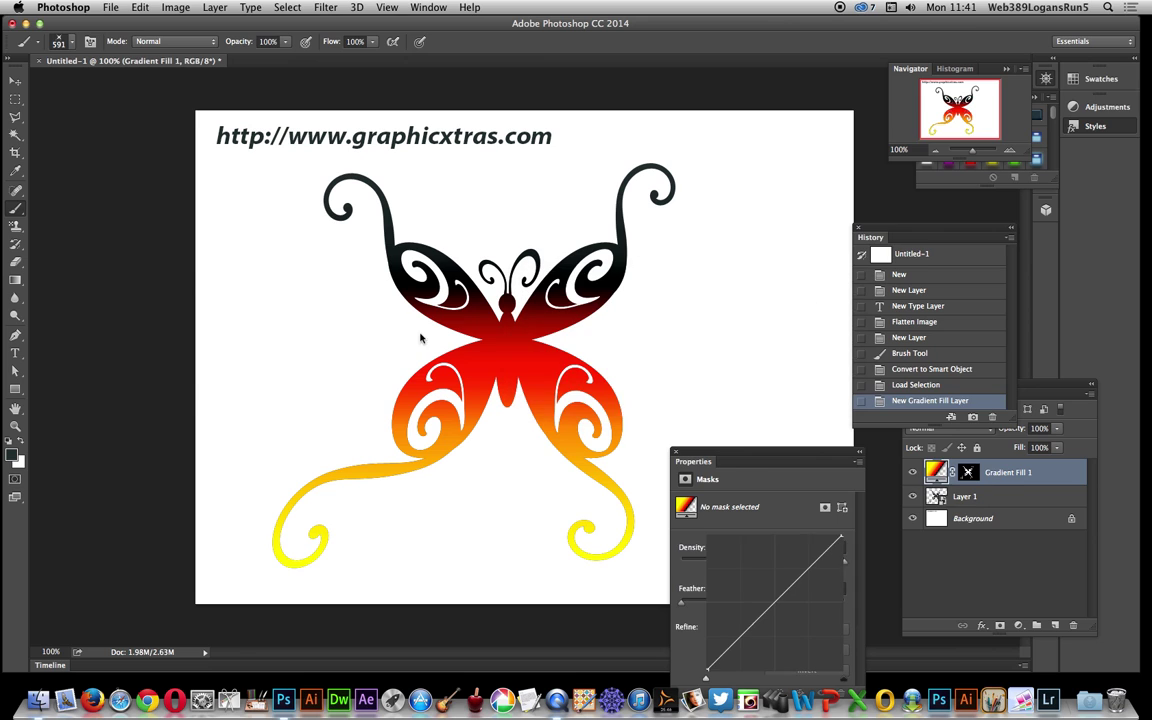
{"action": "mouse_move", "coordinate": [755, 627]}
{"action": "left_mouse_down"}
{"action": "mouse_move", "coordinate": [735, 596]}
{"action": "mouse_move", "coordinate": [775, 606]}
{"action": "mouse_move", "coordinate": [775, 627]}
{"action": "left_mouse_up"}
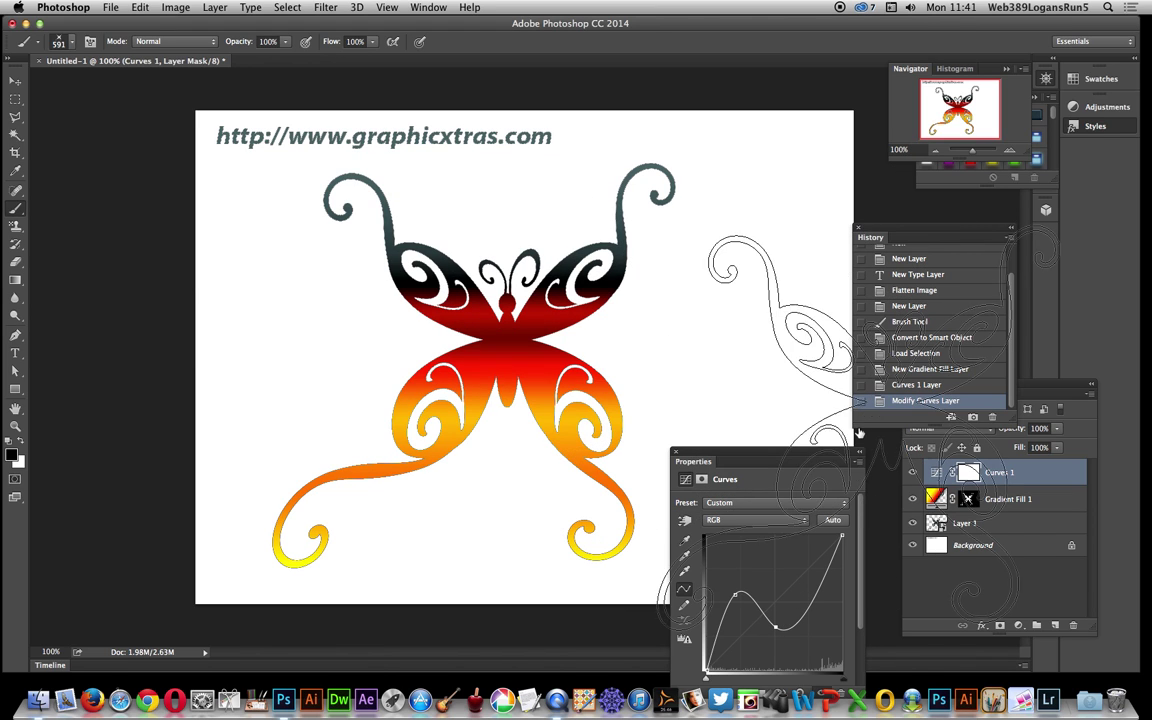
Step: Combine the Curves 1 and Gradient Fill 1 layers into one smart object
{"action": "left_click", "coordinate": [1011, 500], "text": "shift"}
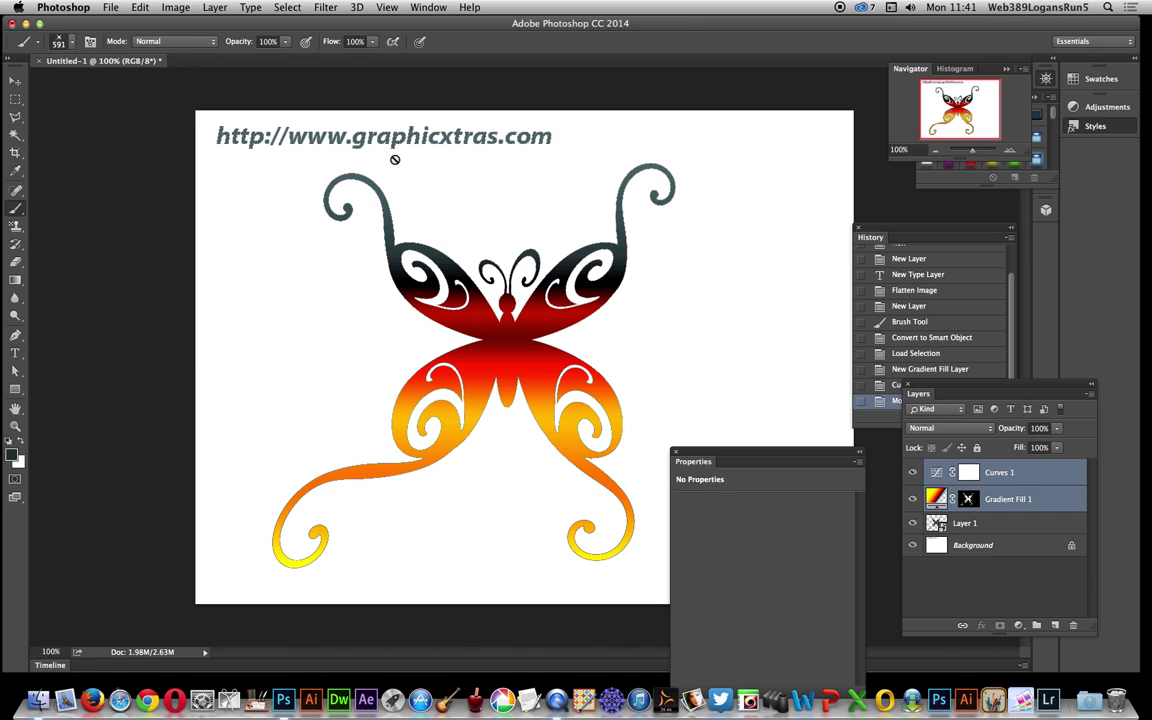
{"action": "left_click", "coordinate": [215, 7]}
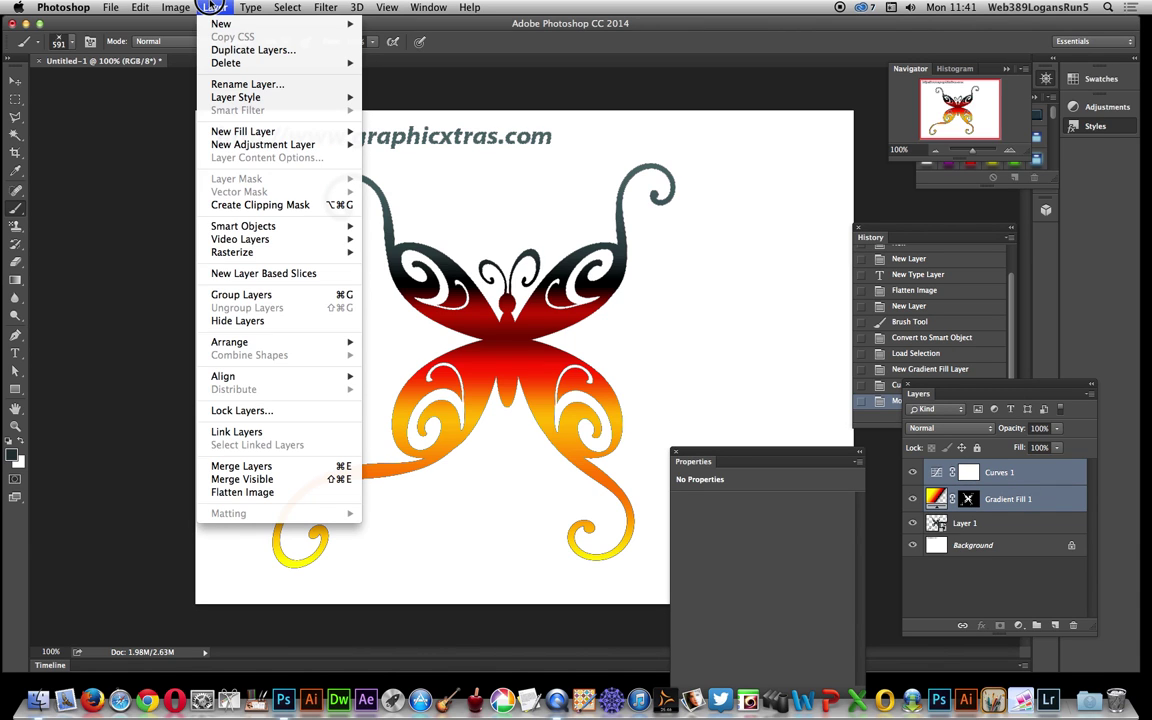
{"action": "mouse_move", "coordinate": [243, 227]}
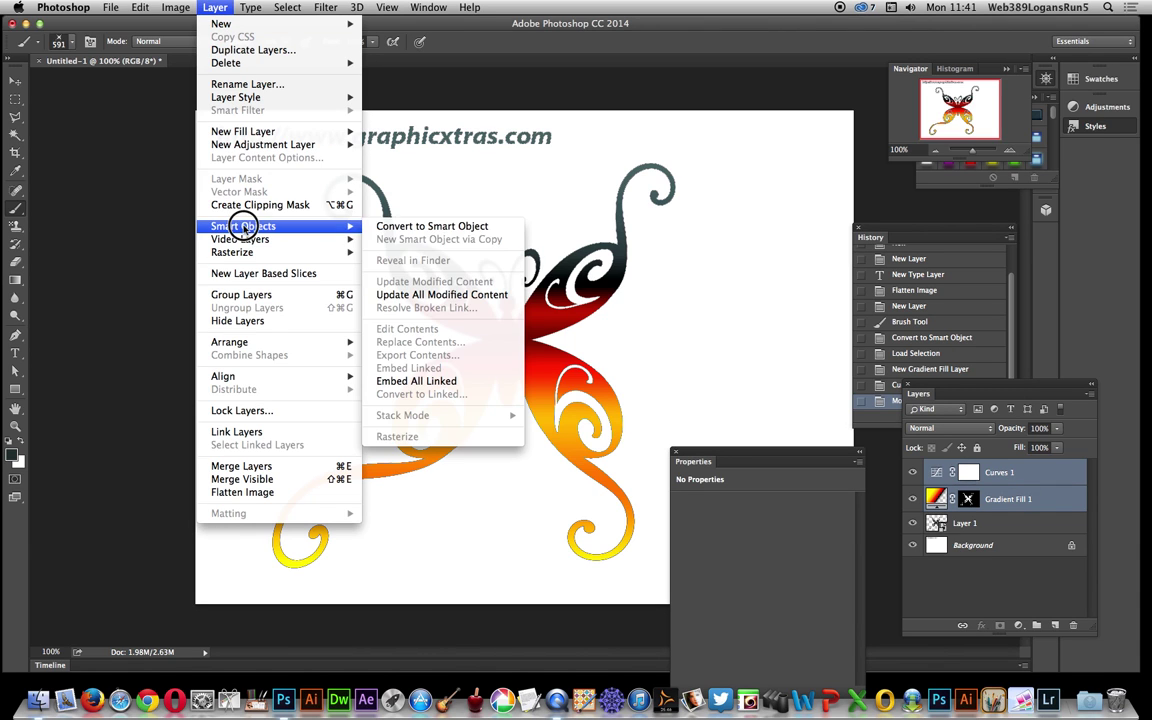
{"action": "left_click", "coordinate": [438, 225]}
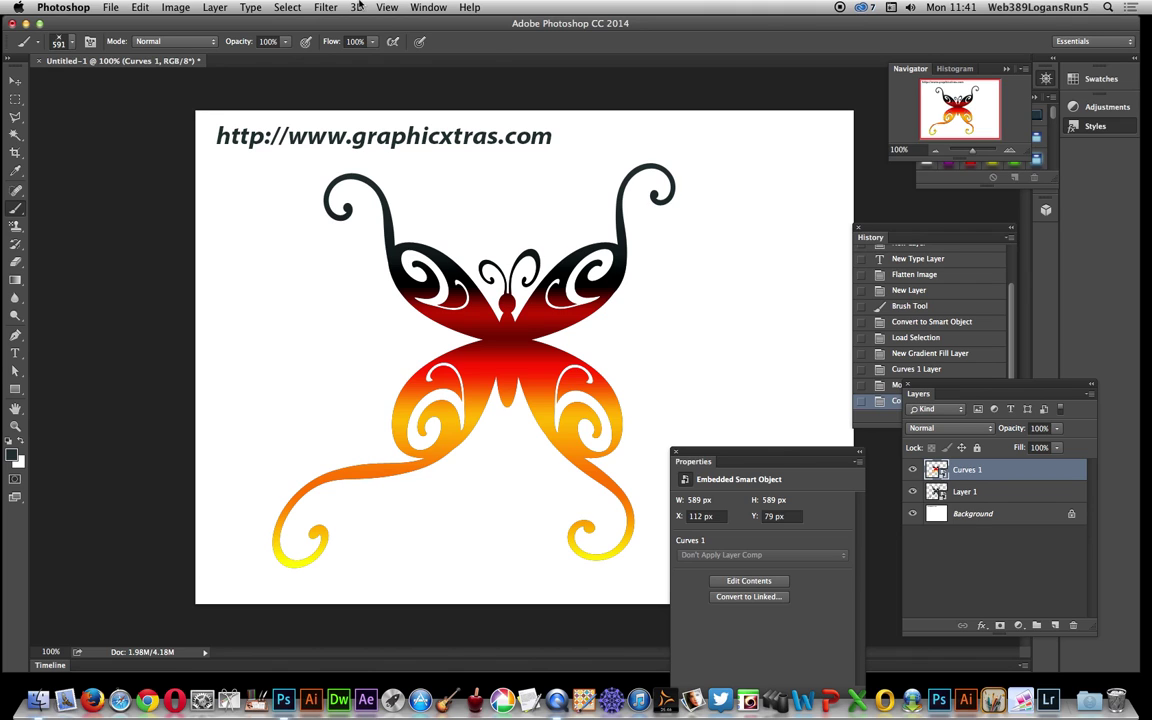
Step: Apply a Gaussian Blur with a 7.2-pixel radius to the coloured butterfly smart object and shift it slightly up and right
{"action": "left_click", "coordinate": [323, 7]}
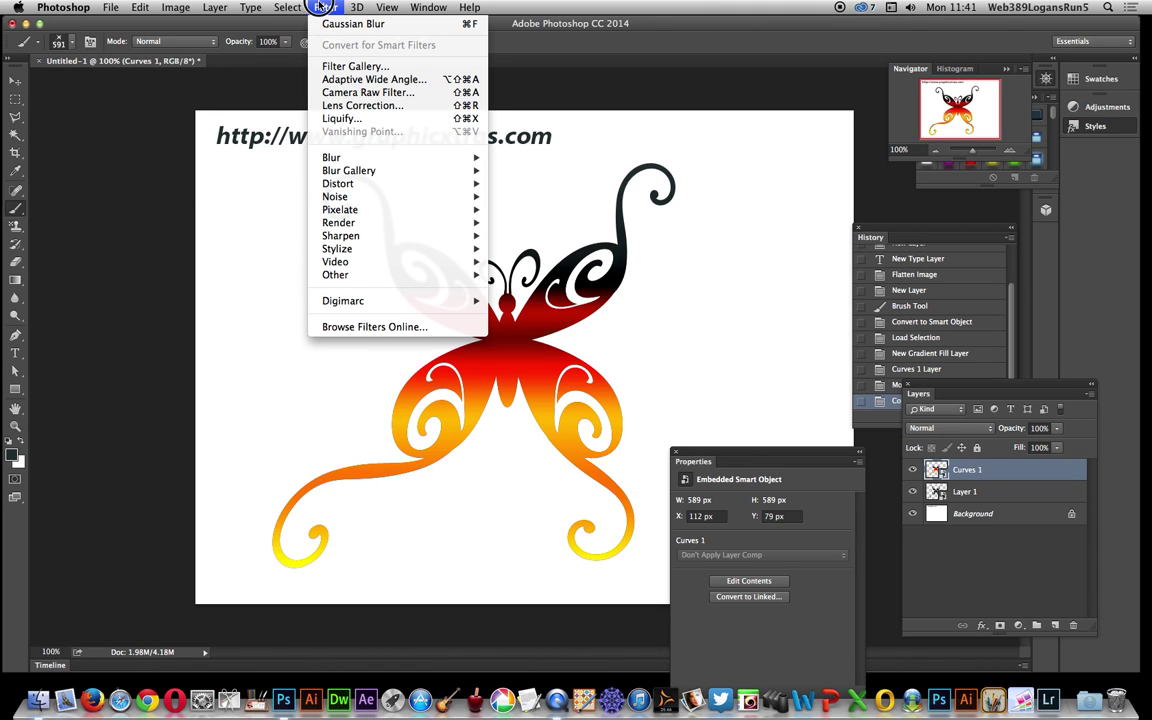
{"action": "mouse_move", "coordinate": [380, 158]}
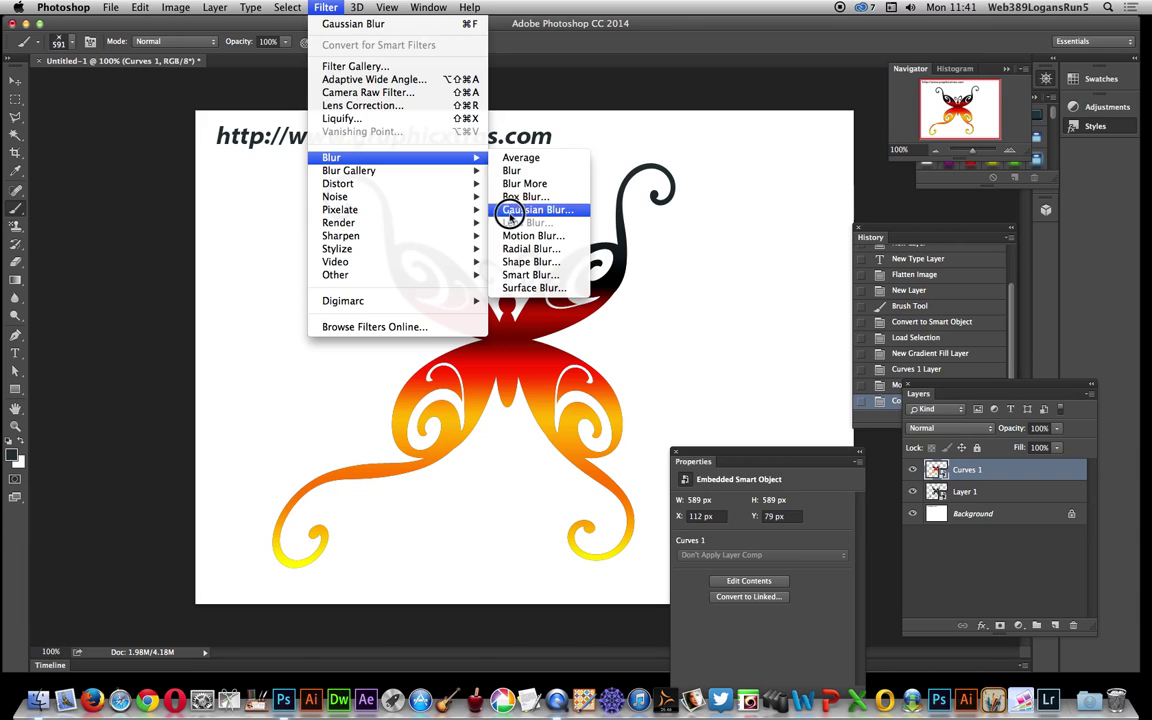
{"action": "left_click", "coordinate": [510, 214]}
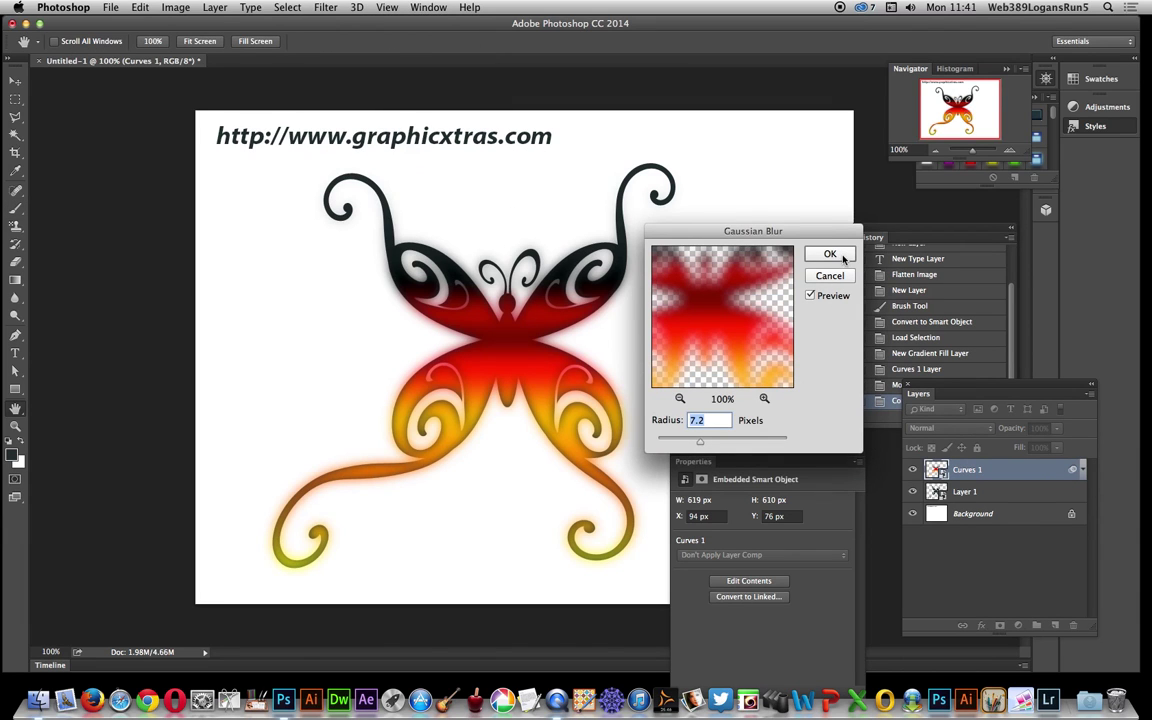
{"action": "left_click", "coordinate": [830, 255]}
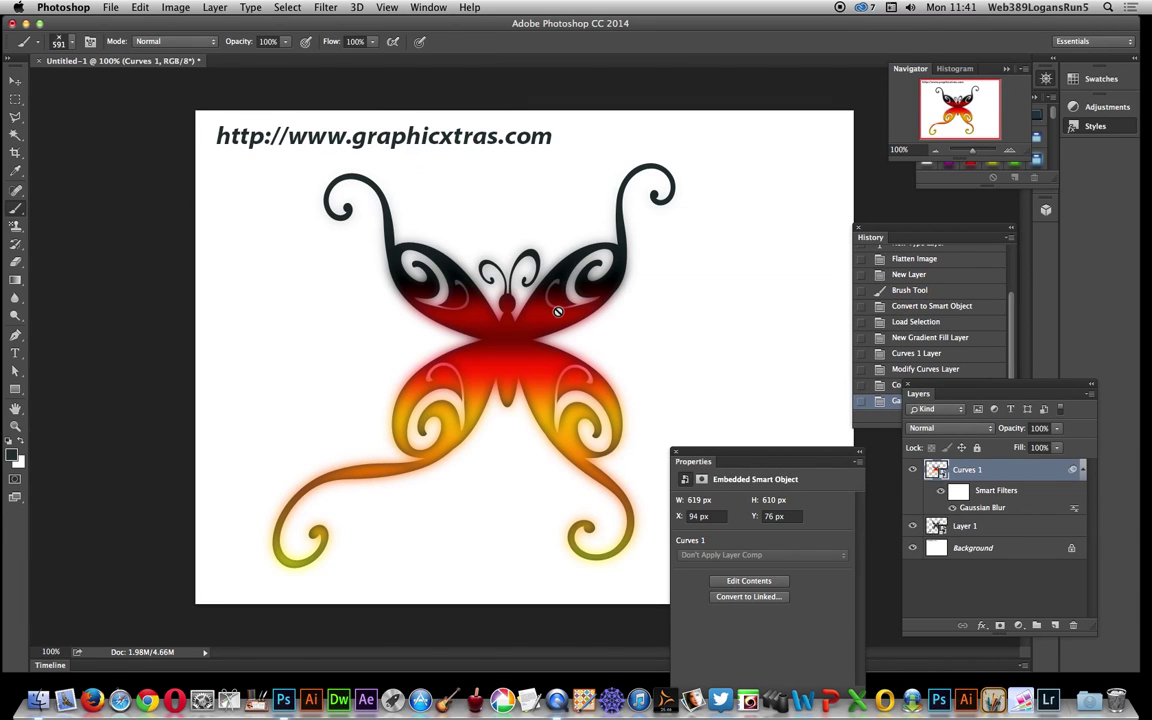
{"action": "left_click", "coordinate": [18, 82]}
{"action": "mouse_move", "coordinate": [521, 337]}
{"action": "left_mouse_down"}
{"action": "mouse_move", "coordinate": [470, 300]}
{"action": "mouse_move", "coordinate": [500, 360]}
{"action": "mouse_move", "coordinate": [463, 250]}
{"action": "mouse_move", "coordinate": [521, 333]}
{"action": "left_mouse_up"}
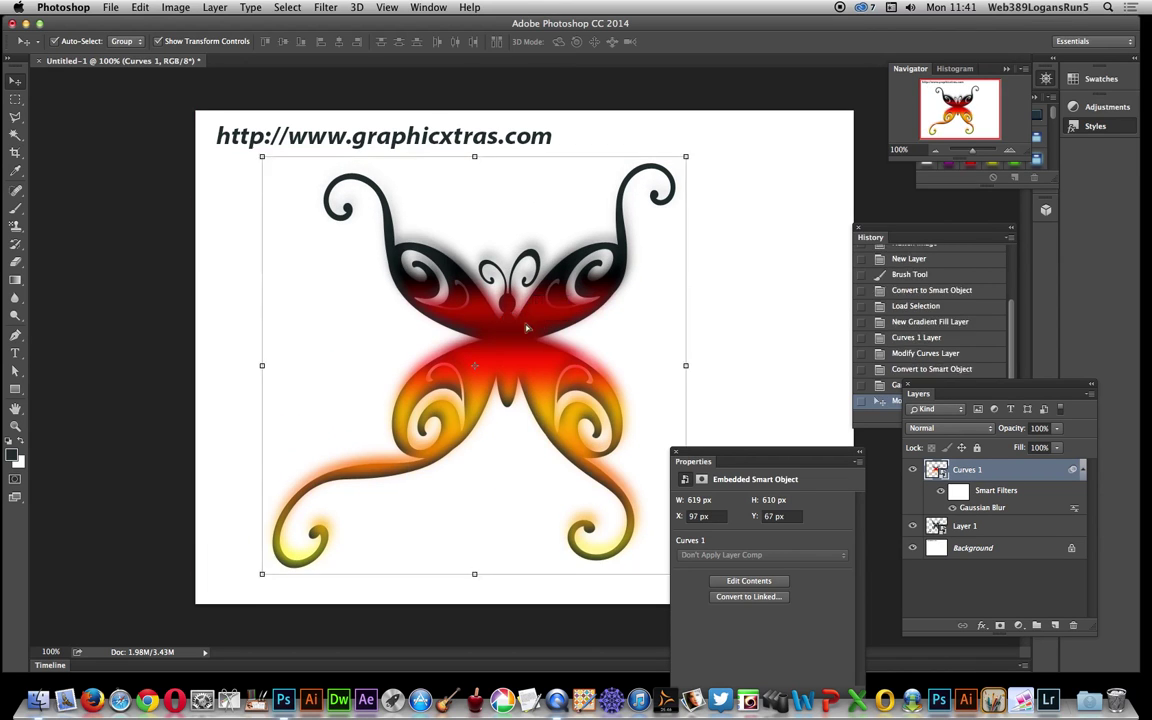
Step: Start a Perspective Warp on the blurred butterfly and lay out a four-cornered plane enclosing the whole shape
{"action": "left_click", "coordinate": [137, 8]}
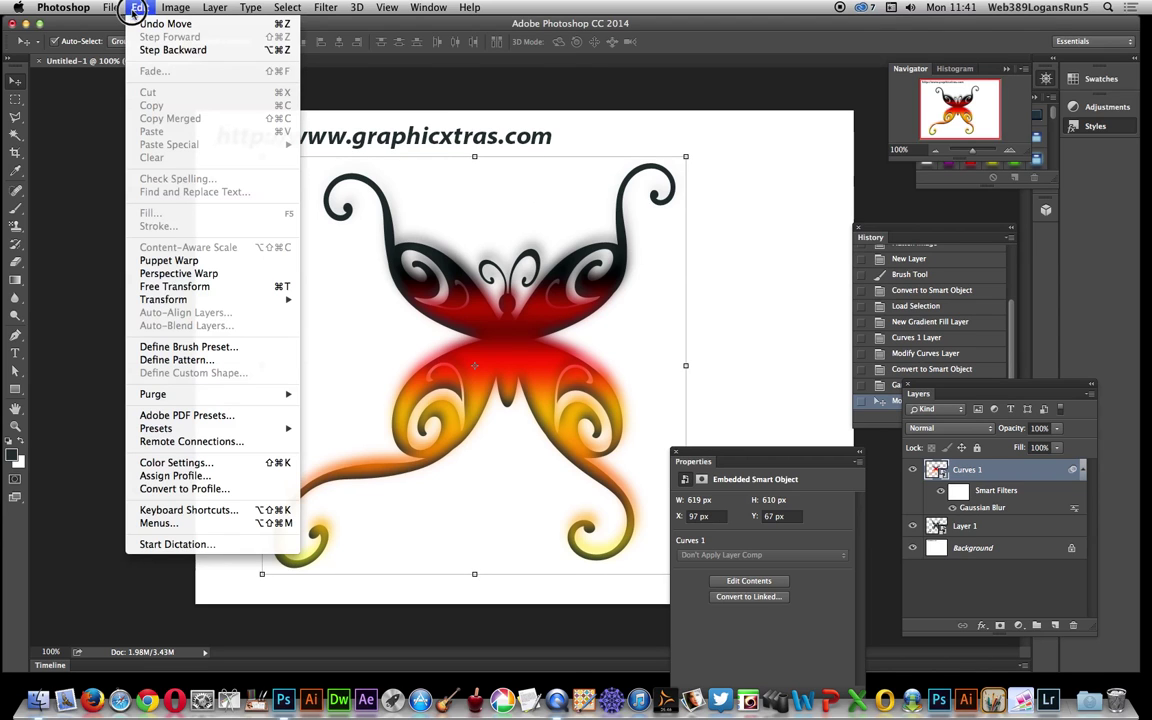
{"action": "left_click", "coordinate": [172, 273]}
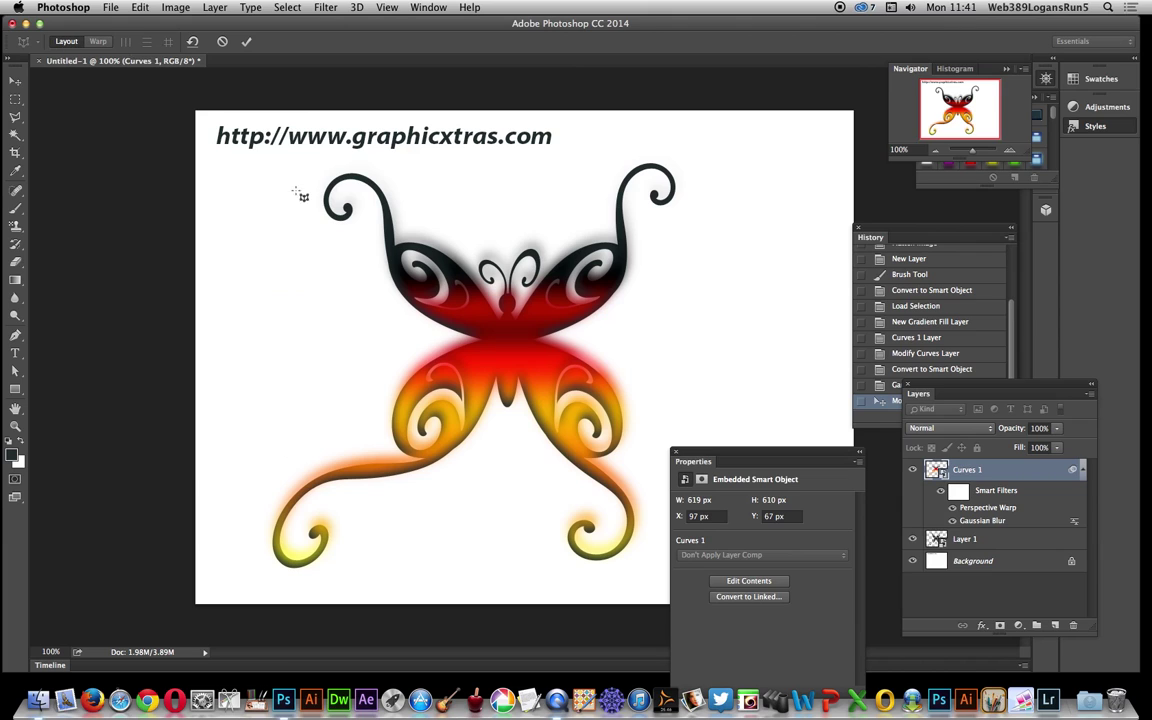
{"action": "left_click_drag", "start_coordinate": [242, 160], "coordinate": [670, 572]}
{"action": "left_click_drag", "start_coordinate": [242, 261], "coordinate": [238, 567]}
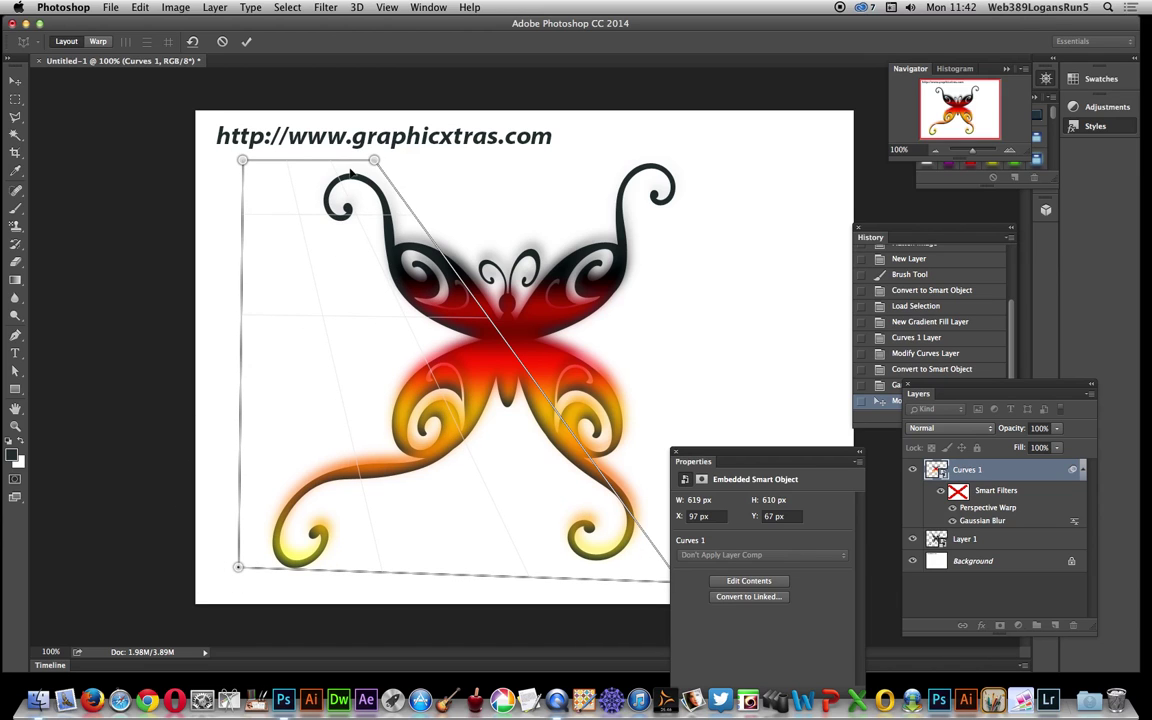
{"action": "left_click_drag", "start_coordinate": [376, 160], "coordinate": [688, 146]}
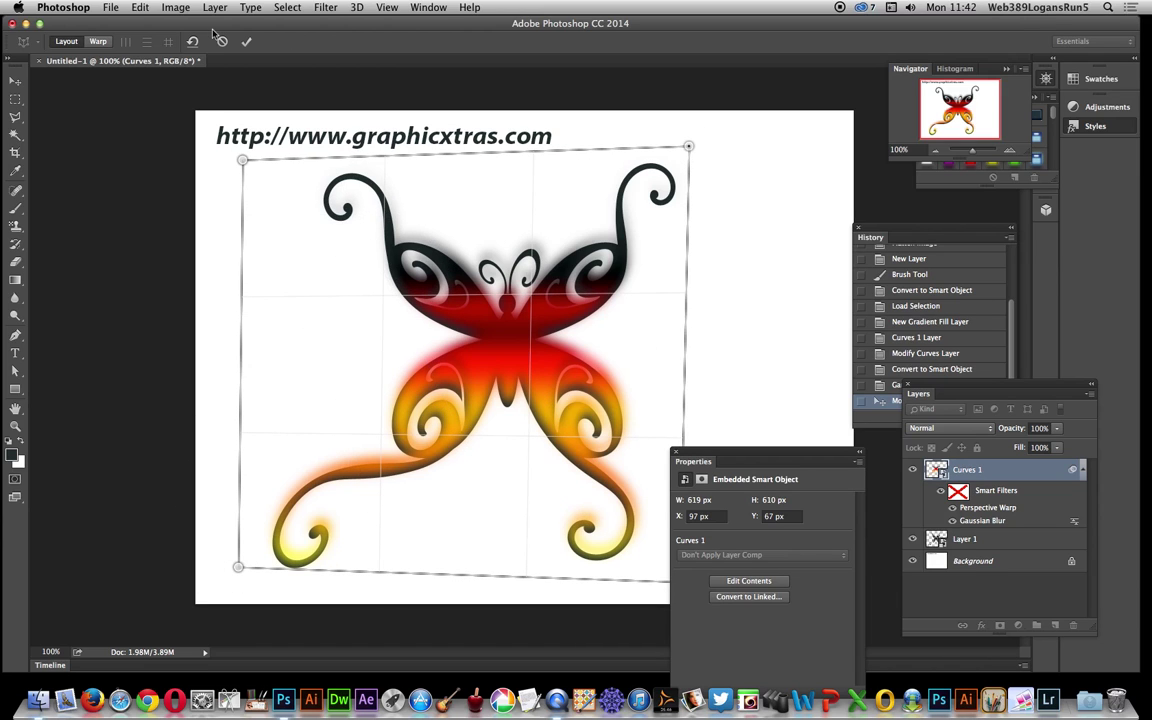
Step: Warp the plane by pulling both upper corners down to about mid-butterfly height, and apply the Perspective Warp
{"action": "left_click", "coordinate": [98, 42]}
{"action": "left_click_drag", "start_coordinate": [244, 161], "coordinate": [293, 320]}
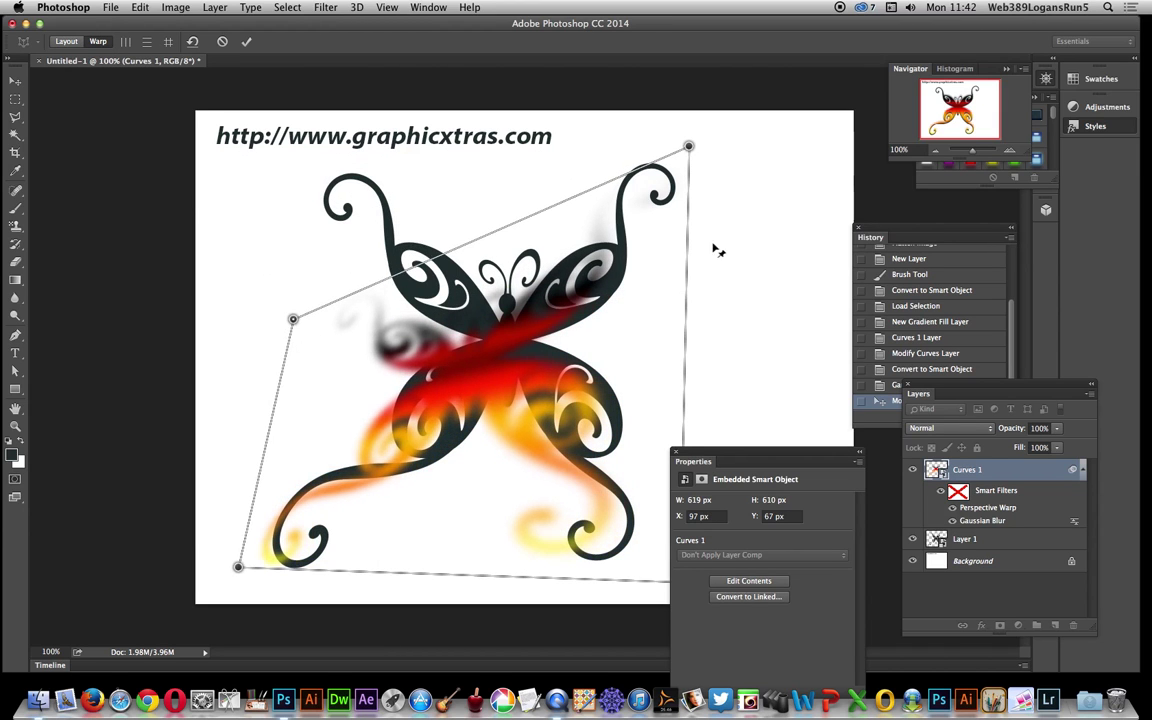
{"action": "left_click_drag", "start_coordinate": [688, 146], "coordinate": [640, 381]}
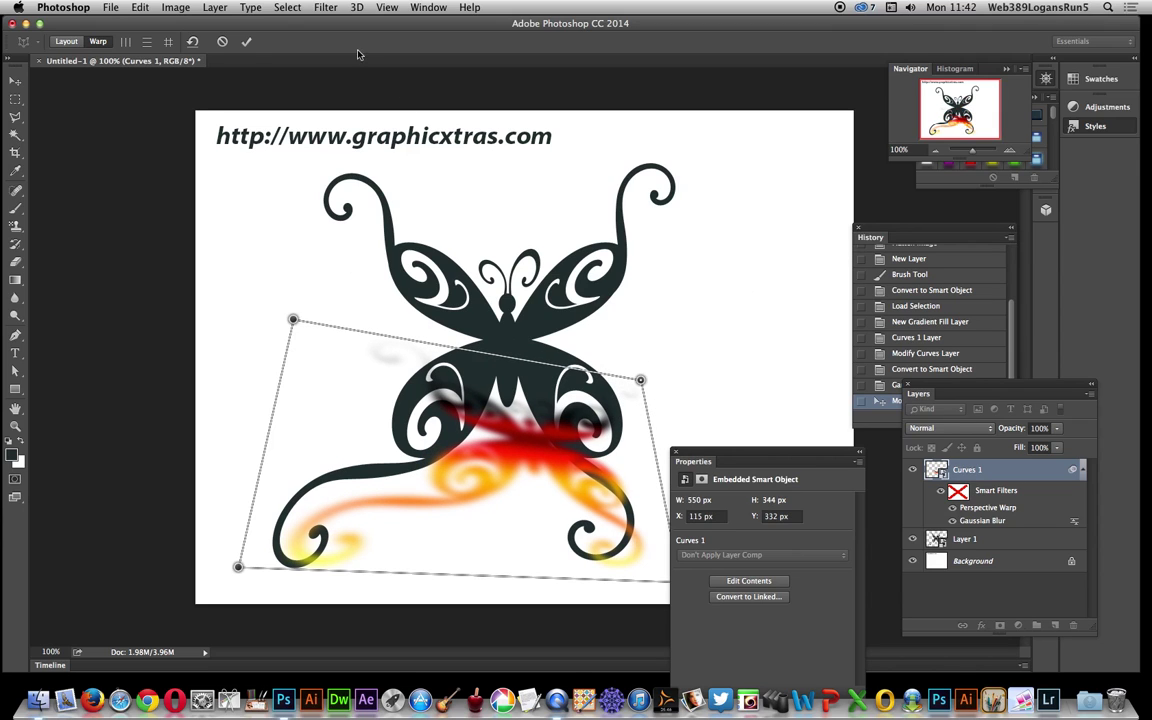
{"action": "left_click", "coordinate": [246, 41]}
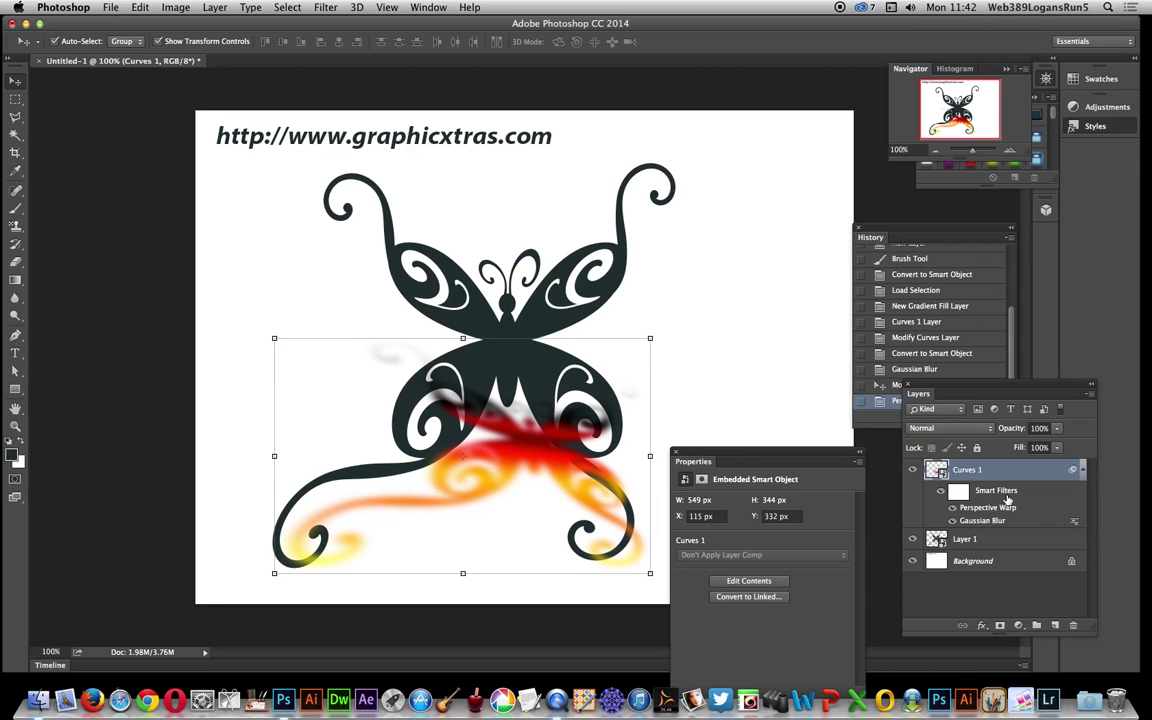
Step: Move the Layer 1 dark butterfly above the Curves 1 smart object in the layer stack
{"action": "left_click", "coordinate": [966, 539]}
{"action": "left_click_drag", "start_coordinate": [962, 492], "coordinate": [965, 463]}
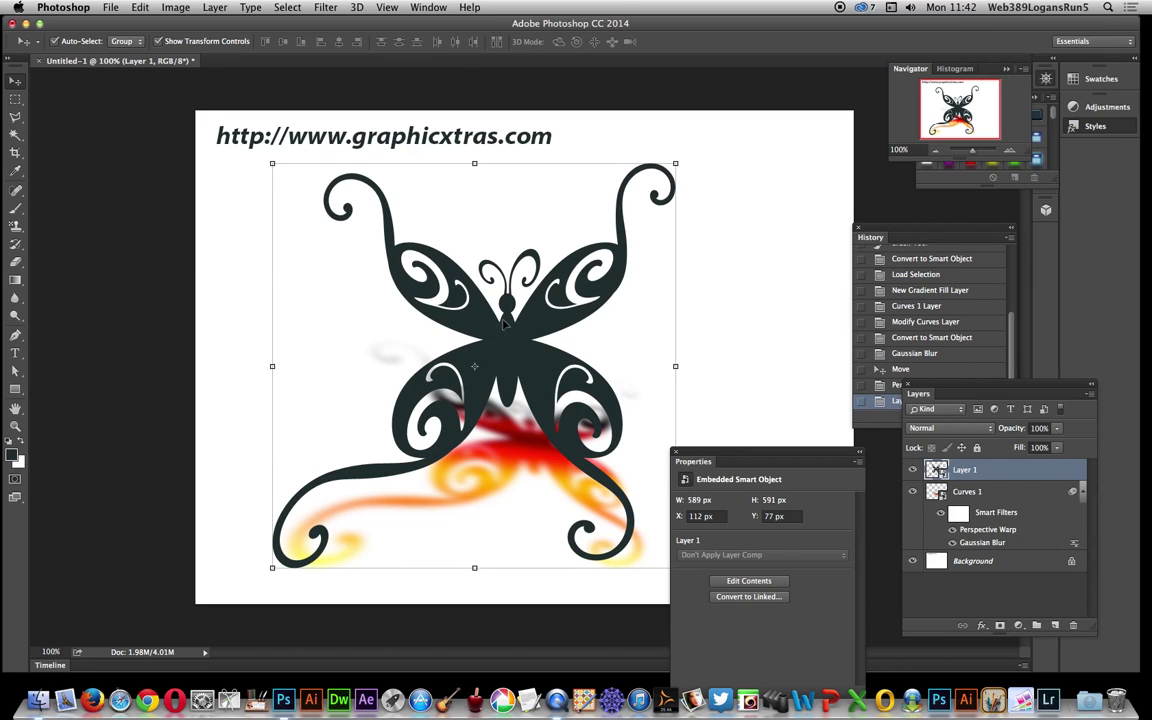
Step: Add a drop shadow to the Curves 1 smart object, offset down and left to a 41° angle and 153 px distance
{"action": "key", "text": "alt+bracketleft"}
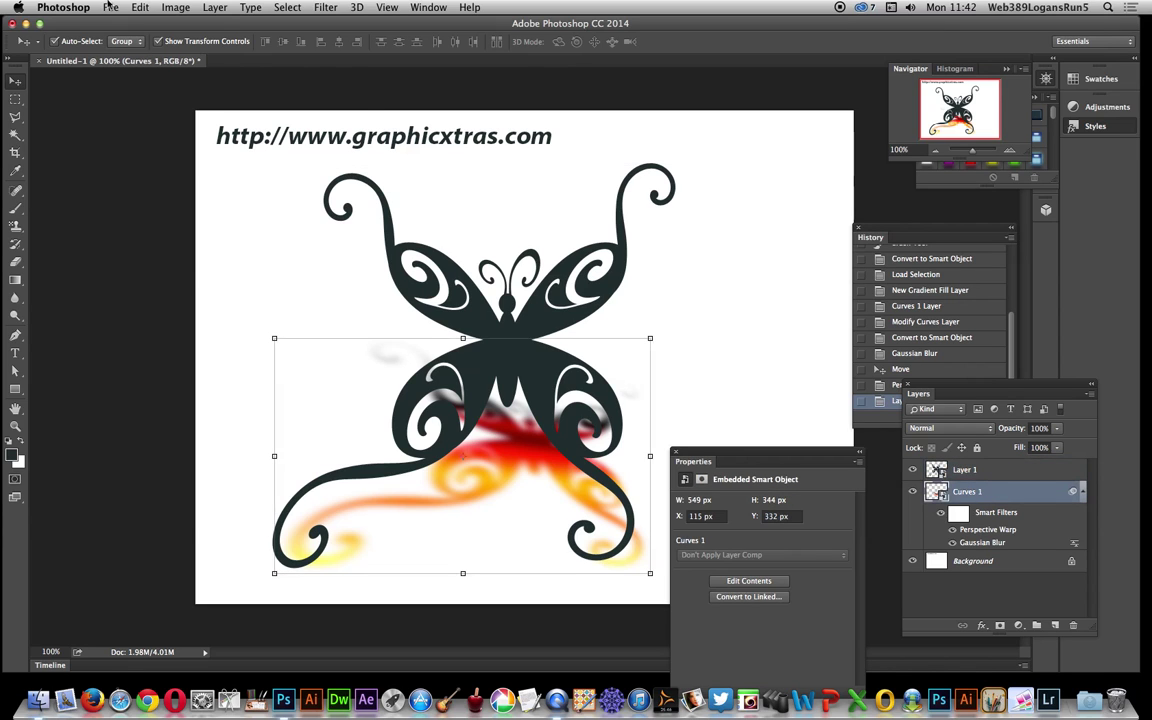
{"action": "left_click", "coordinate": [215, 8]}
{"action": "mouse_move", "coordinate": [210, 97]}
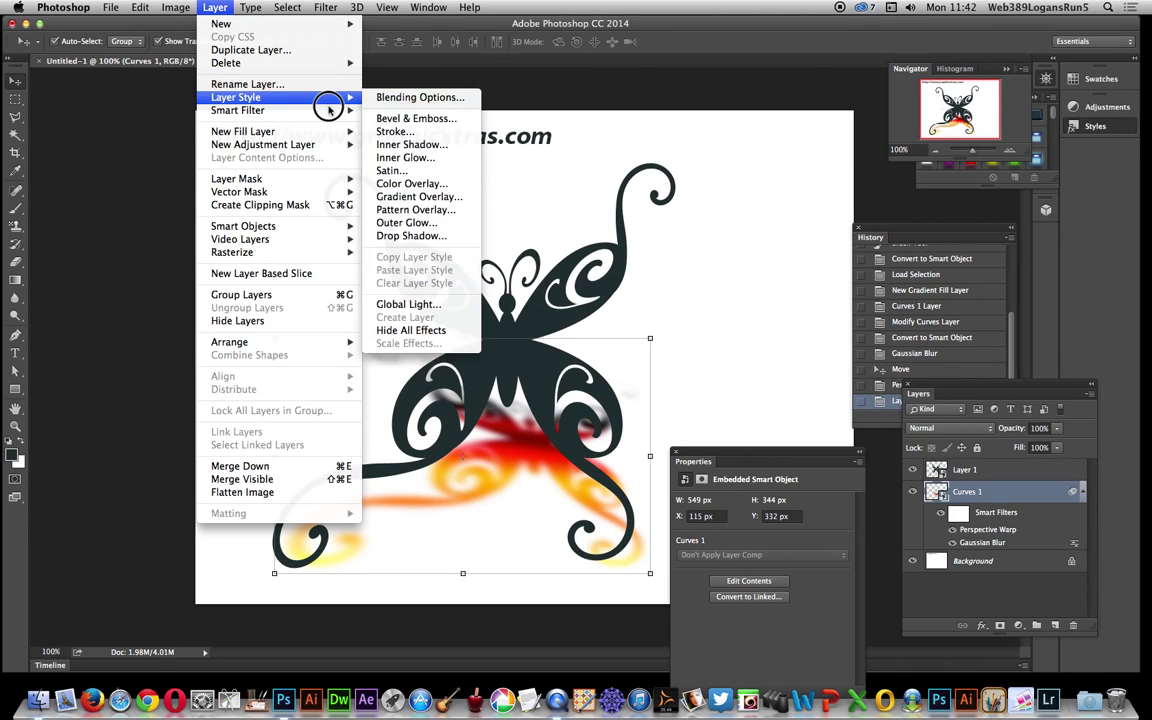
{"action": "left_click", "coordinate": [413, 236]}
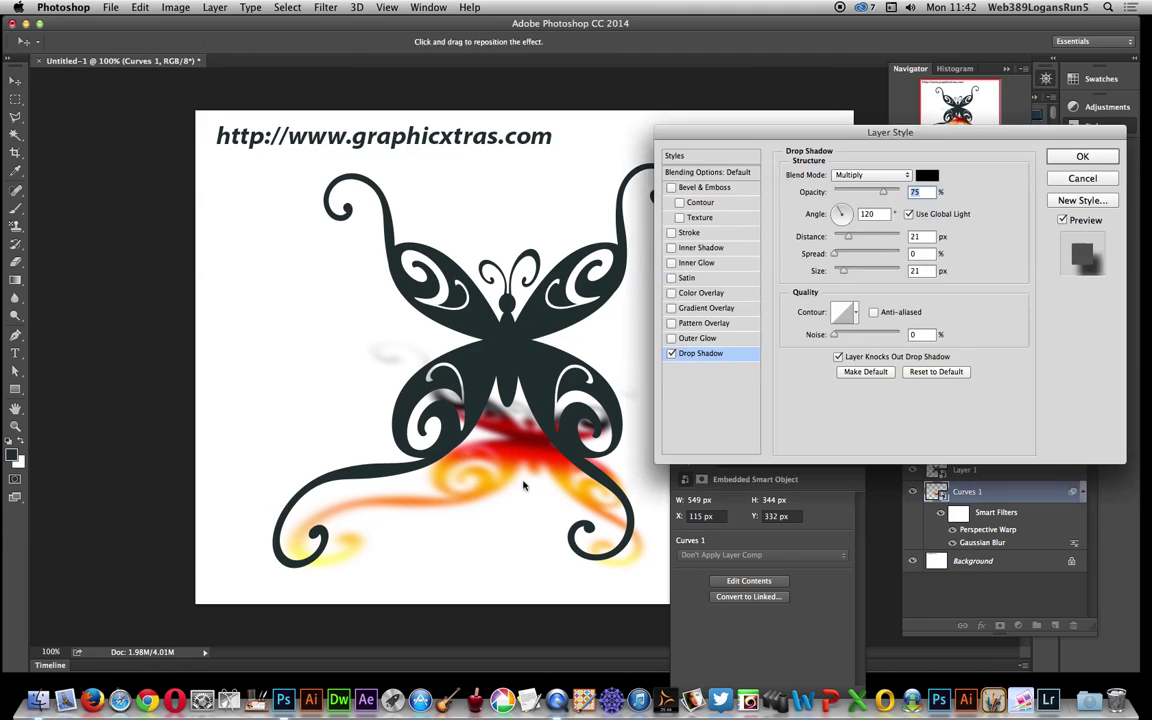
{"action": "left_click_drag", "start_coordinate": [535, 492], "coordinate": [453, 530]}
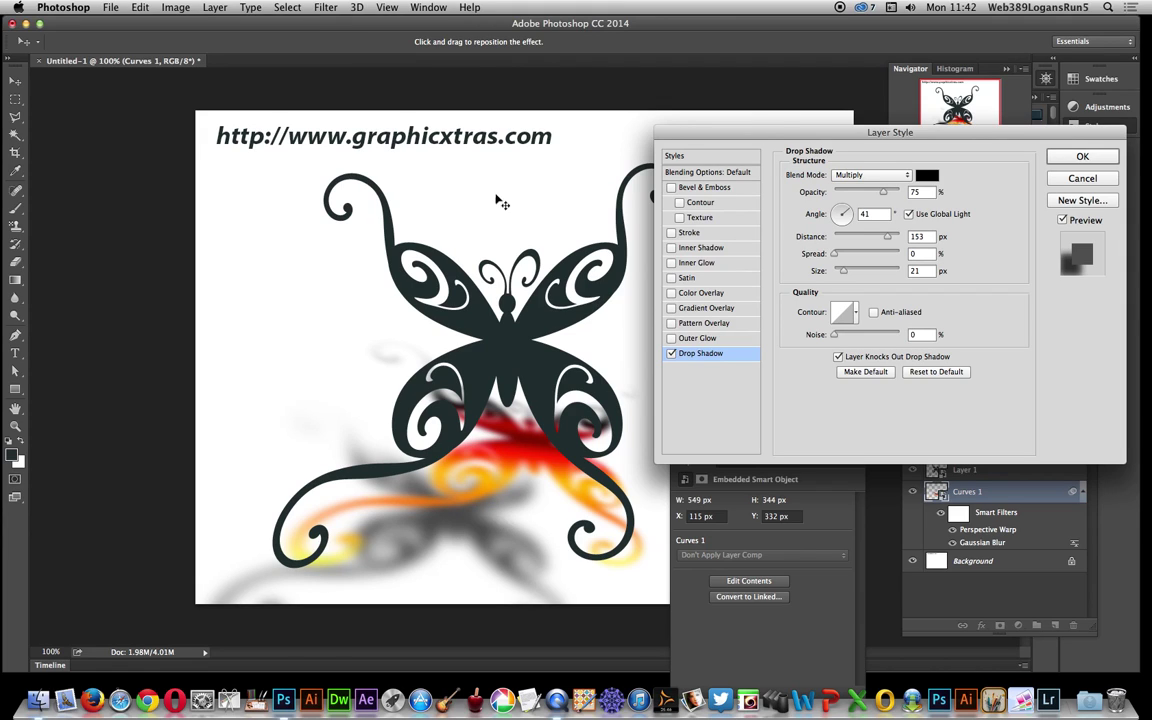
{"action": "left_click", "coordinate": [1077, 158]}
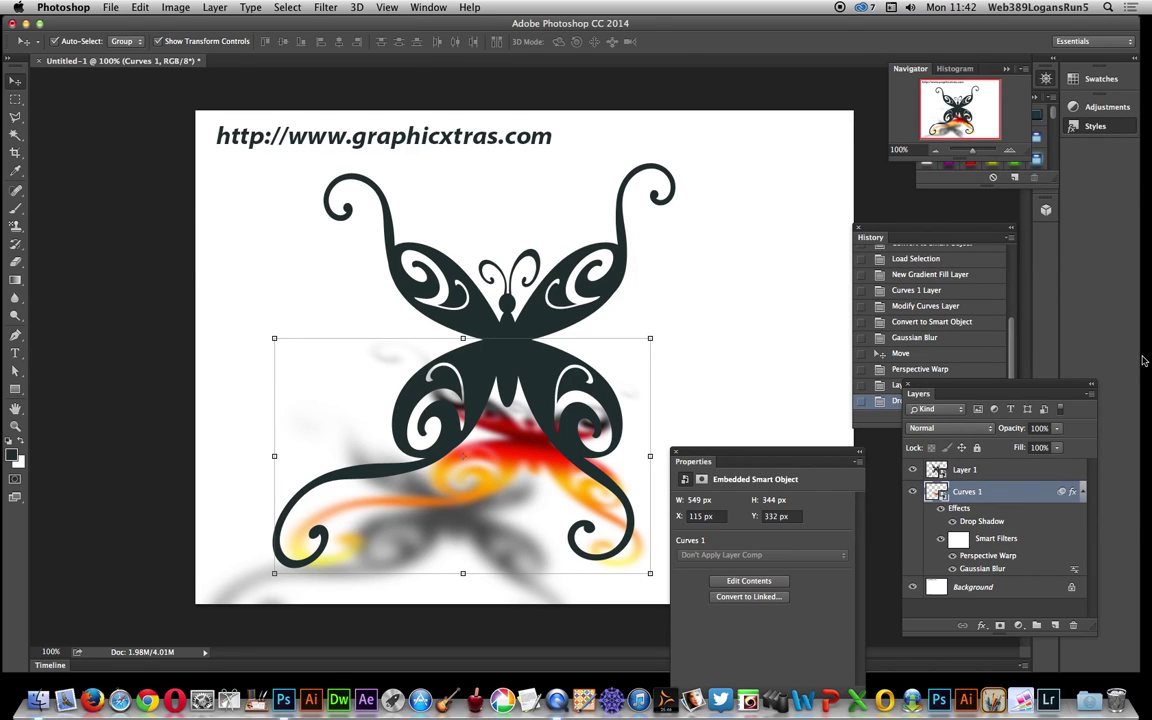
Step: Open the contents of the Curves 1 smart object and delete its Gradient Fill 1 layer
{"action": "double_click", "coordinate": [936, 491]}
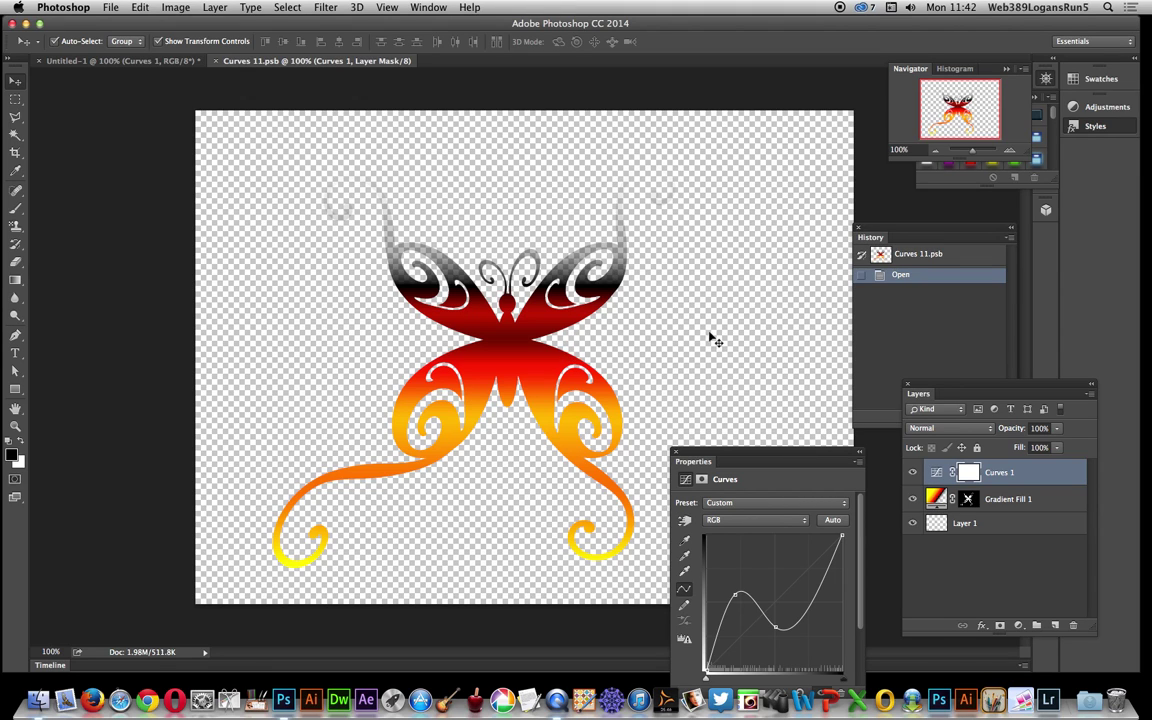
{"action": "left_click", "coordinate": [1022, 498]}
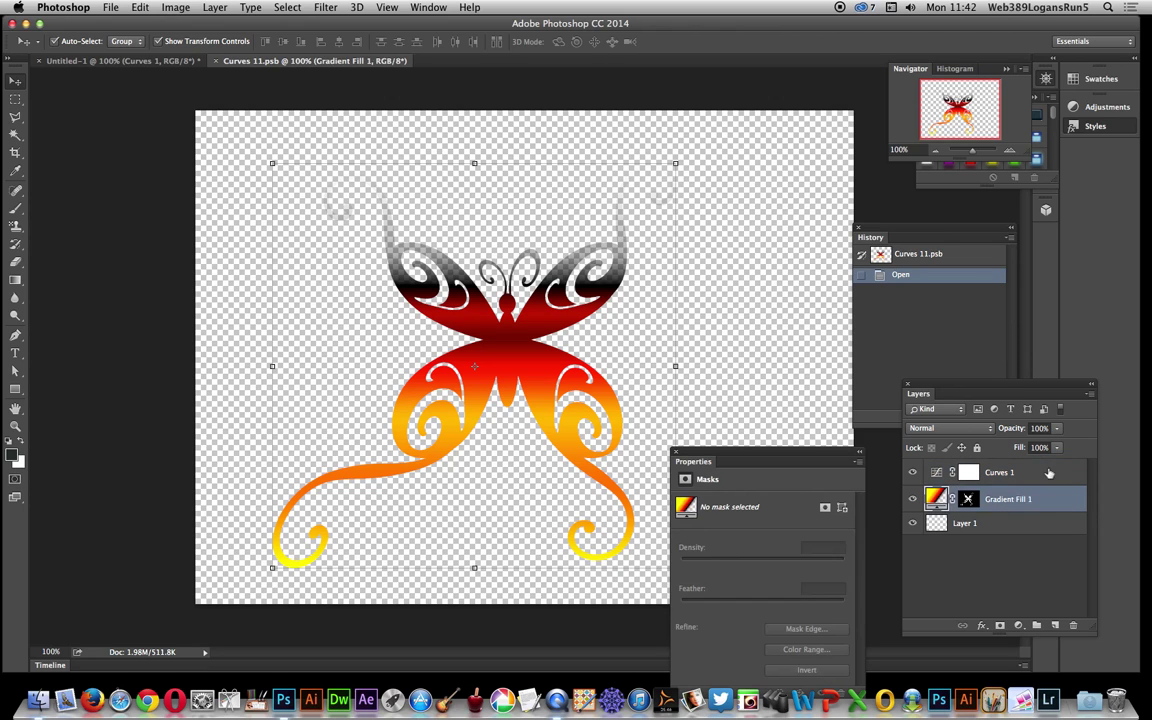
{"action": "left_click", "coordinate": [990, 523]}
{"action": "left_click", "coordinate": [998, 505]}
{"action": "key", "text": "Delete"}
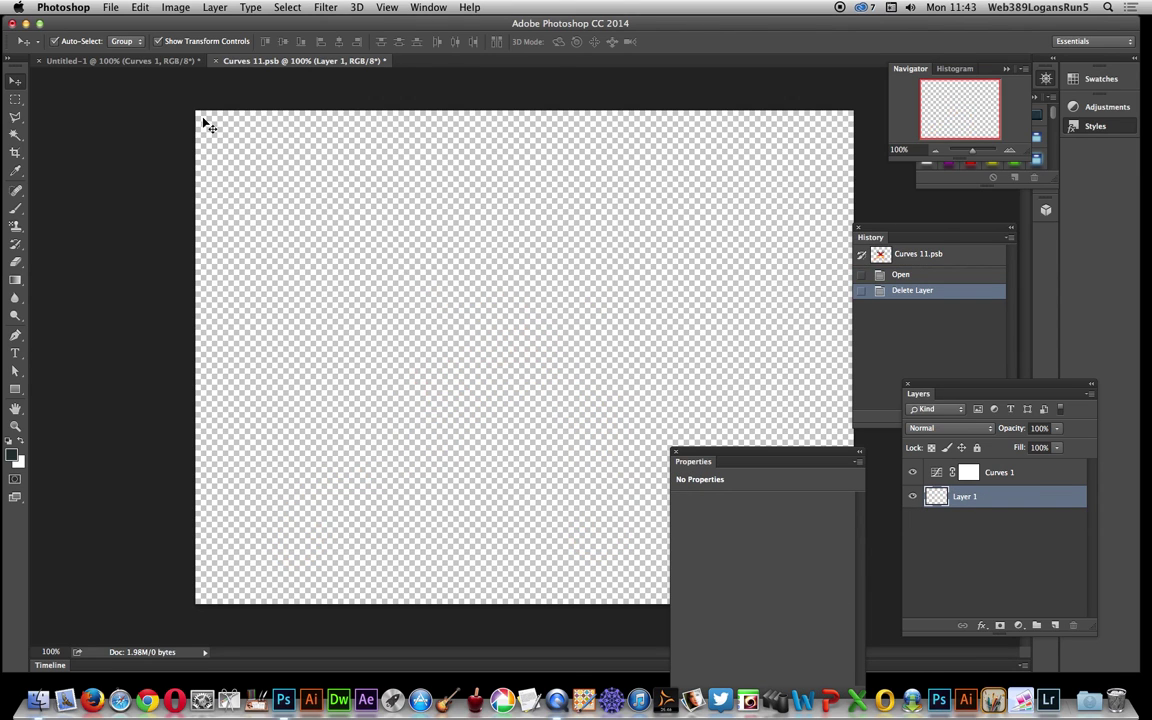
Step: Stamp two overlapping butterflies on Layer 1 with the 591-pixel butterfly brush, one at the centre and one to its left
{"action": "left_click", "coordinate": [15, 208]}
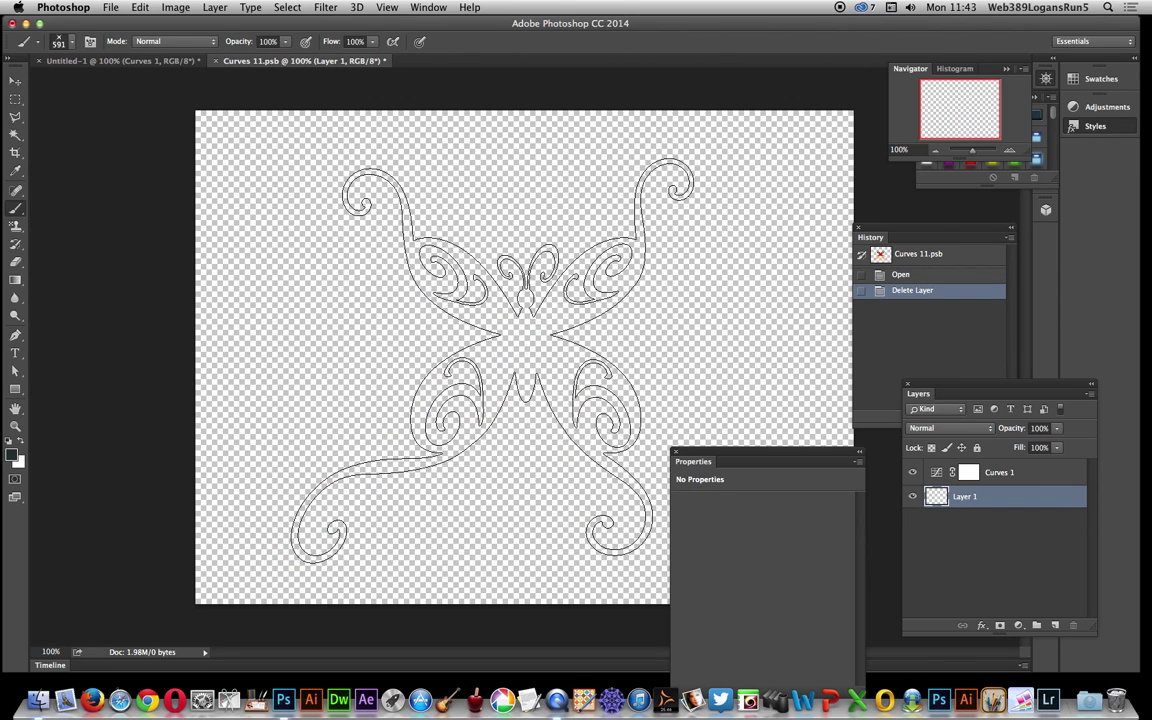
{"action": "left_click", "coordinate": [525, 345]}
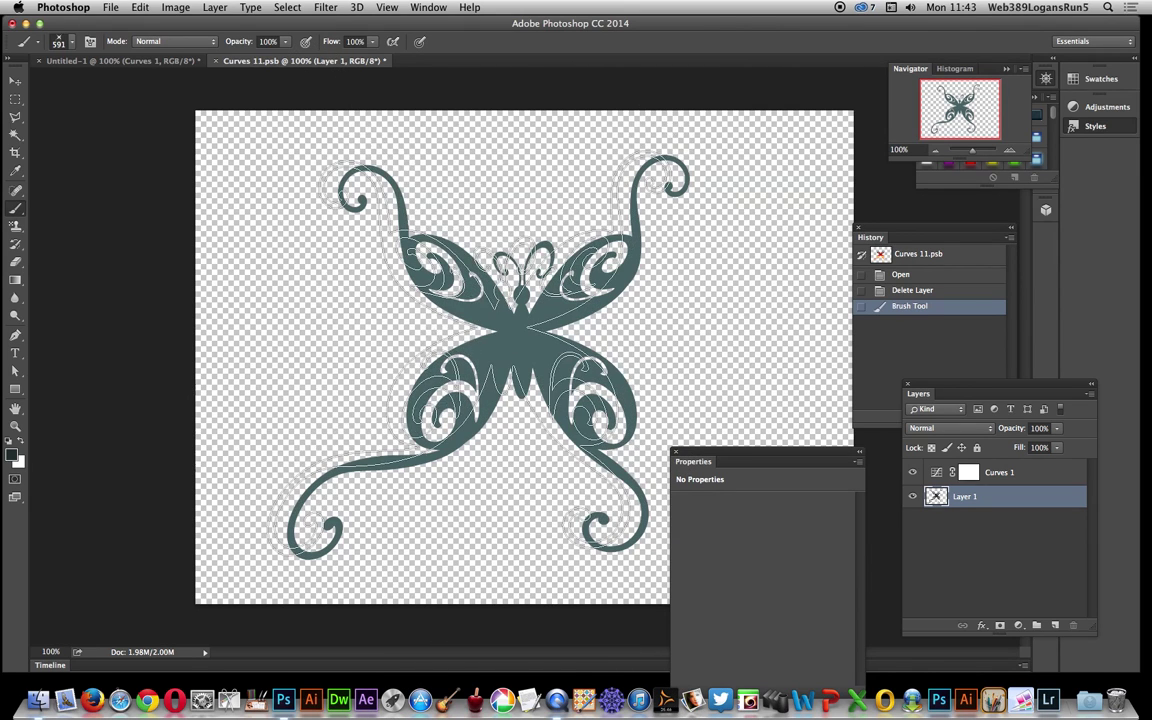
{"action": "left_click", "coordinate": [306, 322]}
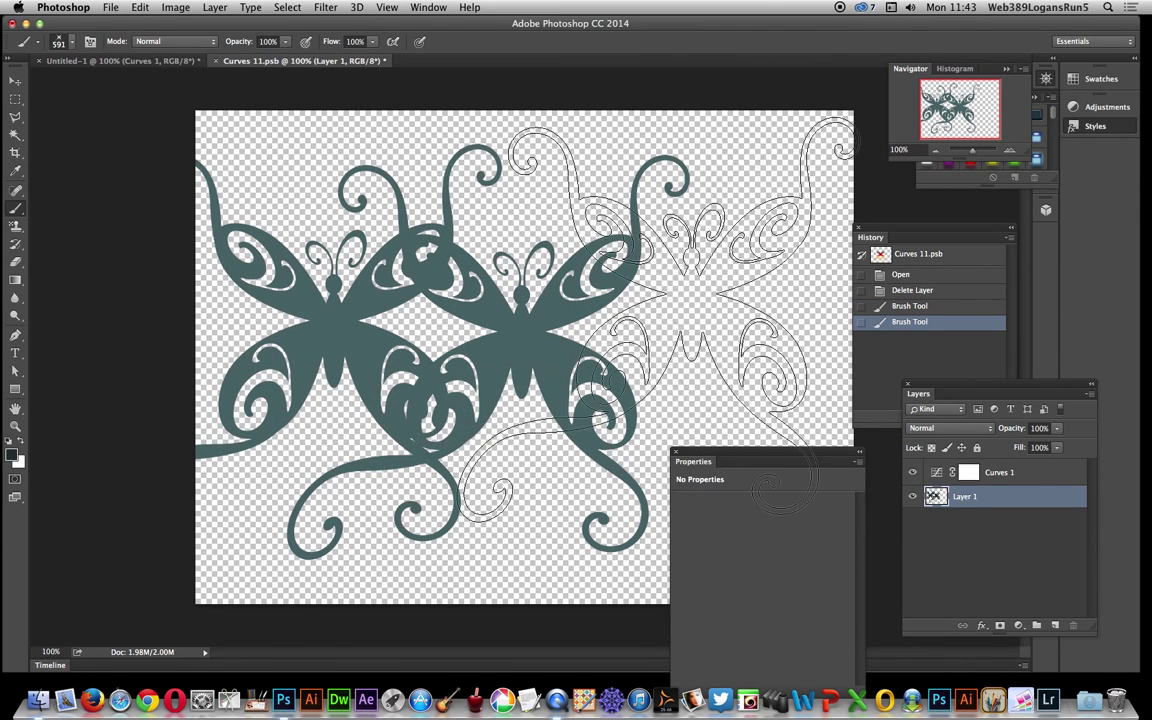
Step: Load the painted butterflies on Layer 1 as a selection
{"action": "left_click", "coordinate": [288, 7]}
{"action": "left_click", "coordinate": [322, 290]}
{"action": "left_click", "coordinate": [706, 260]}
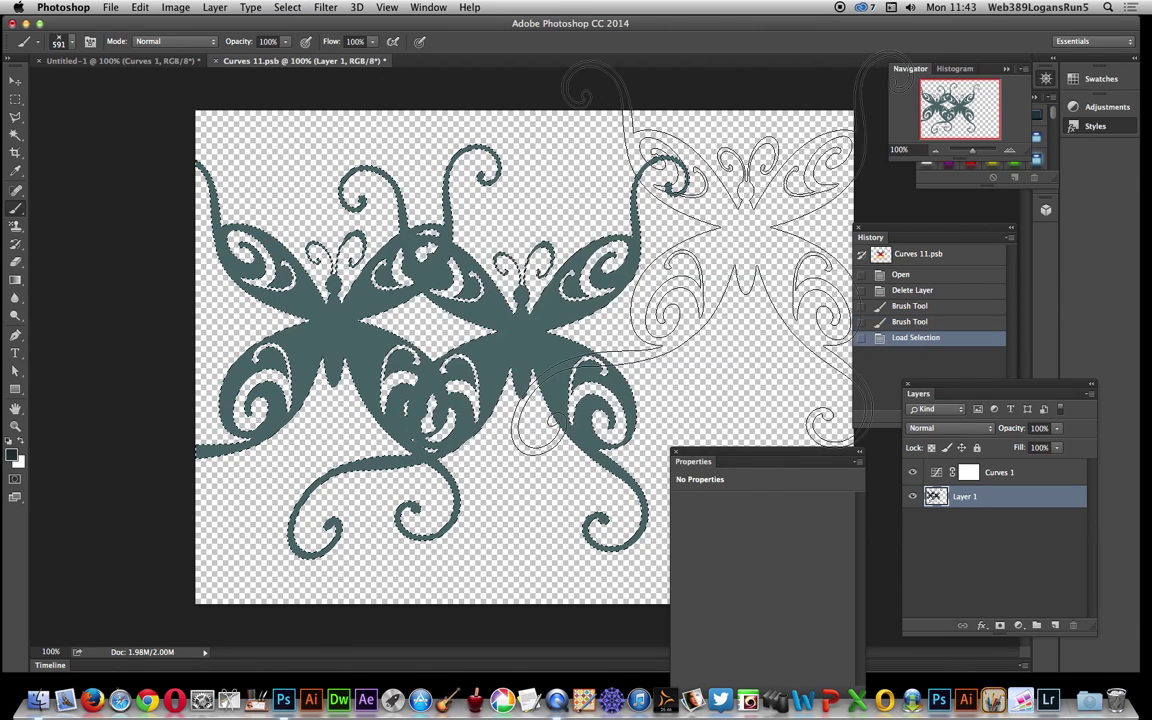
Step: Fill the selected butterflies with a new Gradient Fill layer using the yellow, green, blue and black gradient that fades to transparent
{"action": "left_click", "coordinate": [215, 7]}
{"action": "mouse_move", "coordinate": [224, 97]}
{"action": "mouse_move", "coordinate": [268, 131]}
{"action": "left_click", "coordinate": [385, 145]}
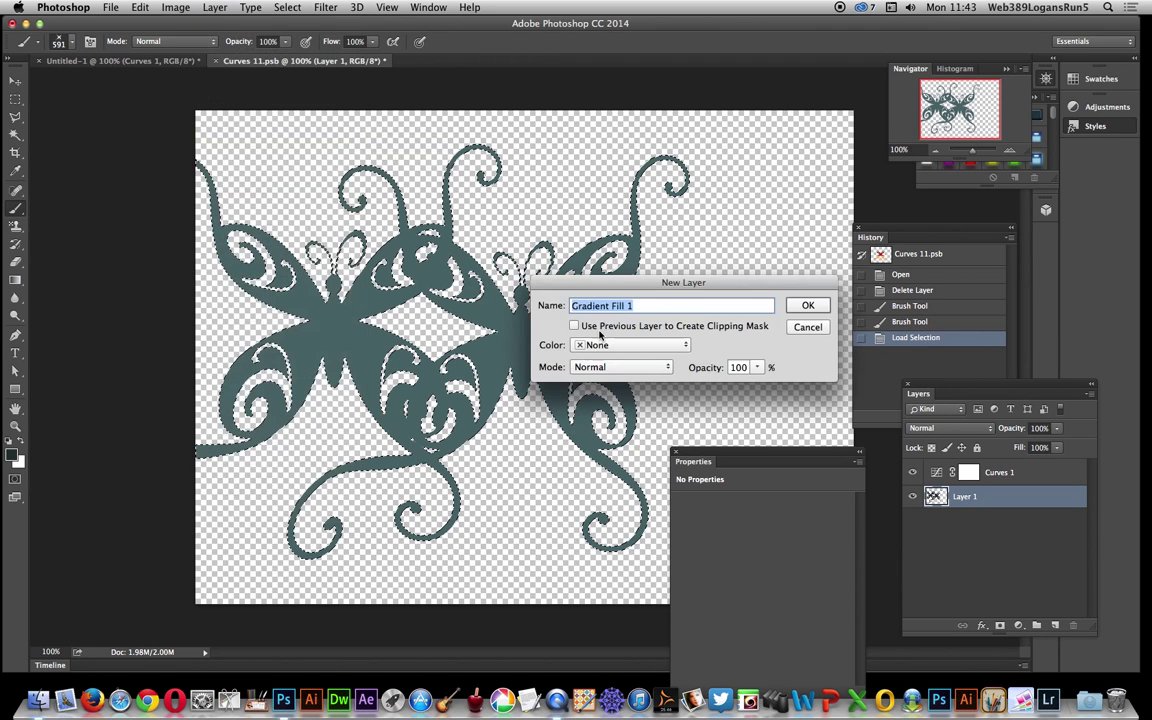
{"action": "left_click", "coordinate": [802, 304]}
{"action": "left_click", "coordinate": [881, 309]}
{"action": "left_click", "coordinate": [772, 381]}
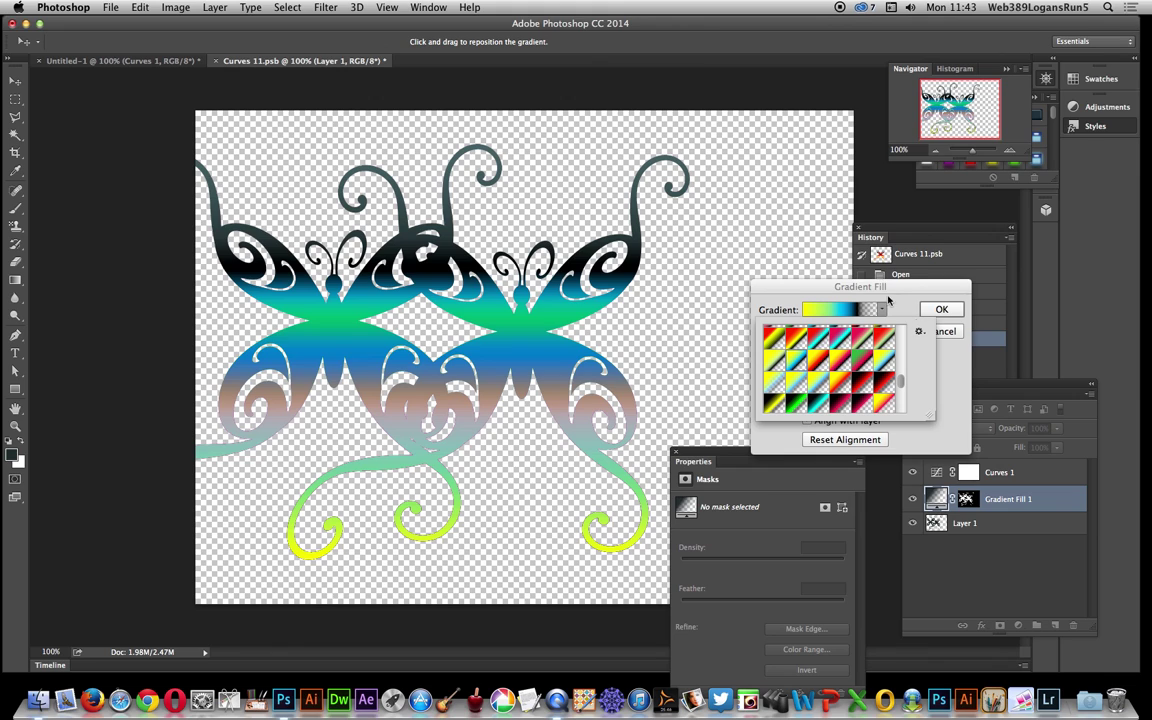
{"action": "left_click", "coordinate": [928, 313]}
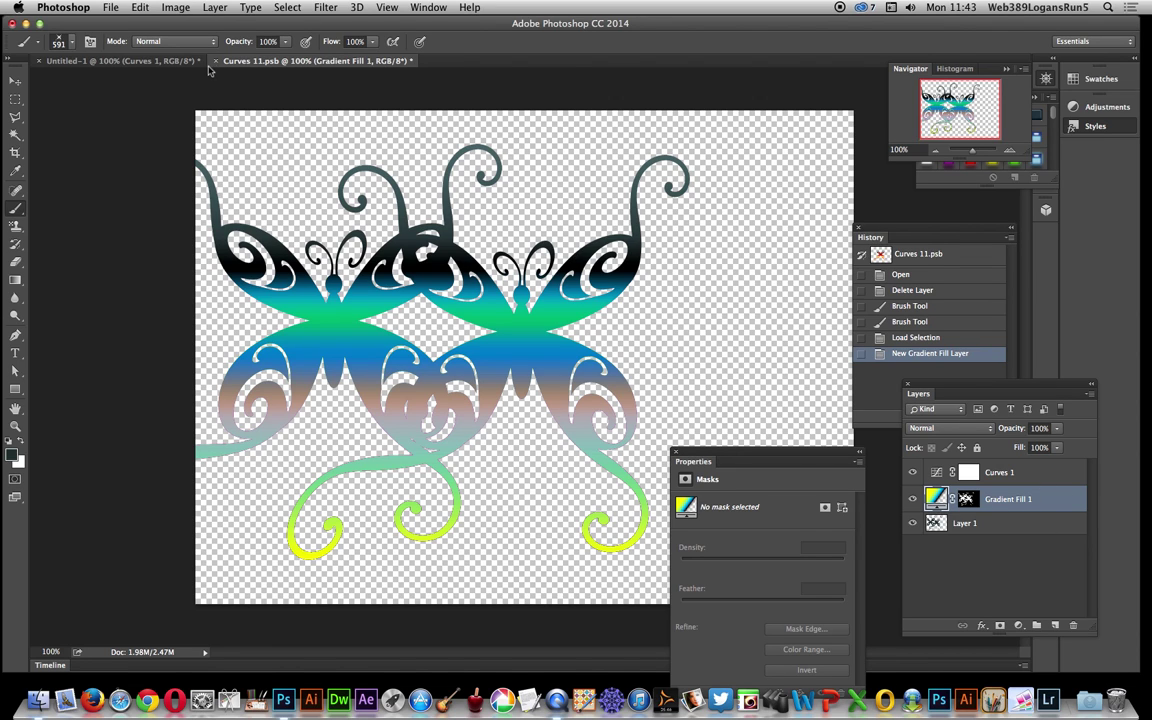
Step: Close the edited smart object contents and return to the Untitled-1 document
{"action": "left_click", "coordinate": [216, 61]}
{"action": "left_click", "coordinate": [549, 246]}
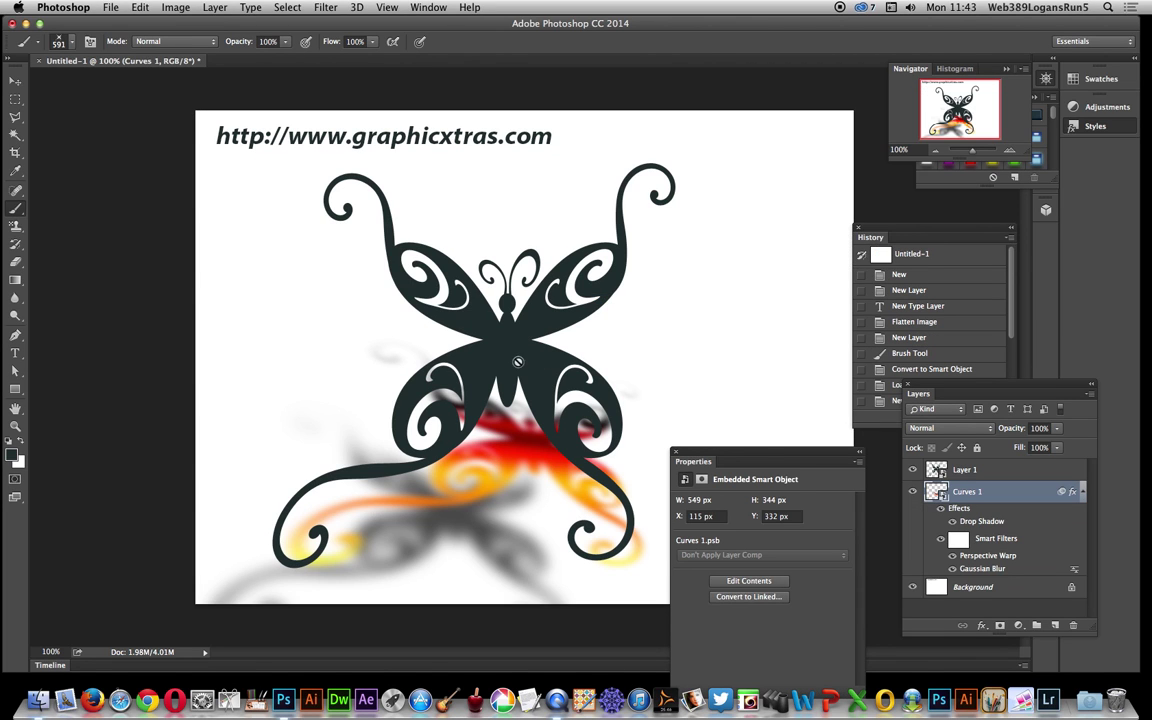